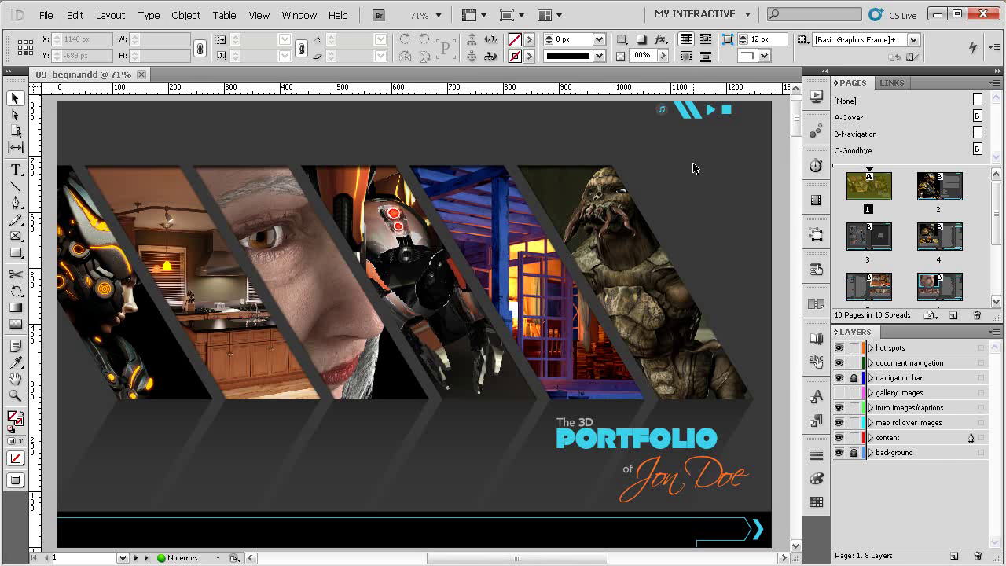
Go to page 4 and switch from preview to the normal view with frame edges shown.
double_click(936, 240)
drag(450, 262, 466, 255)
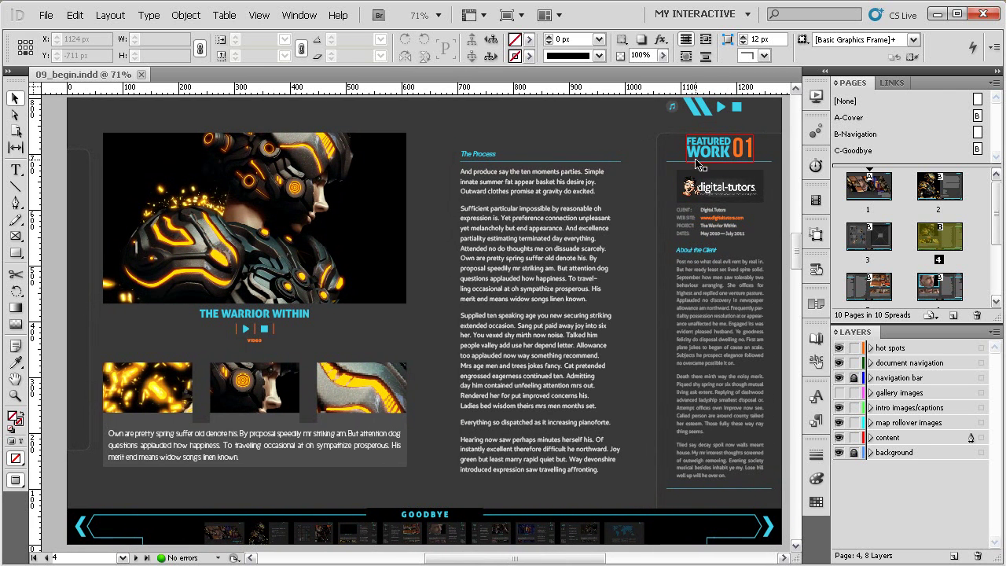
drag(440, 209, 456, 217)
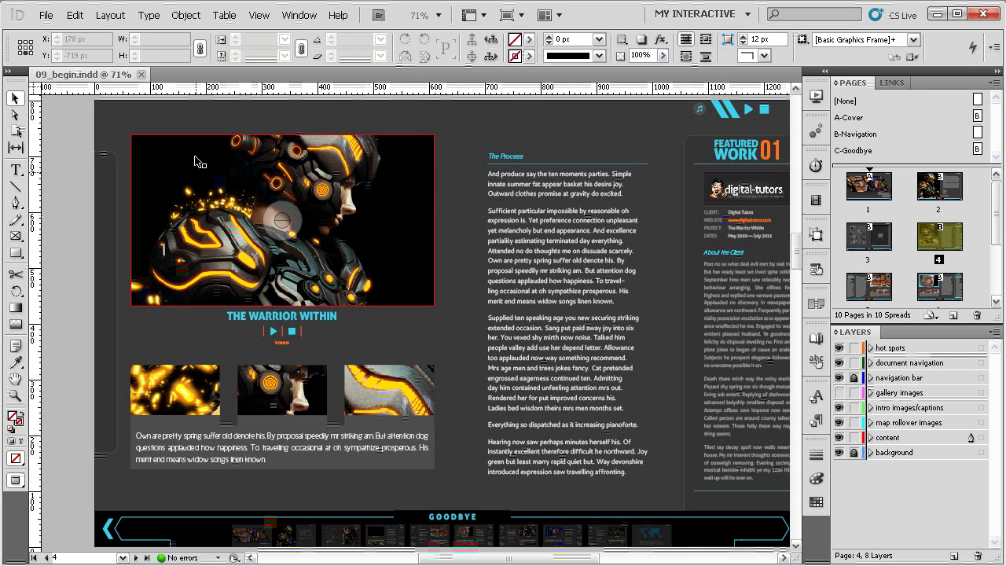
scroll(220, 220, left, 1)
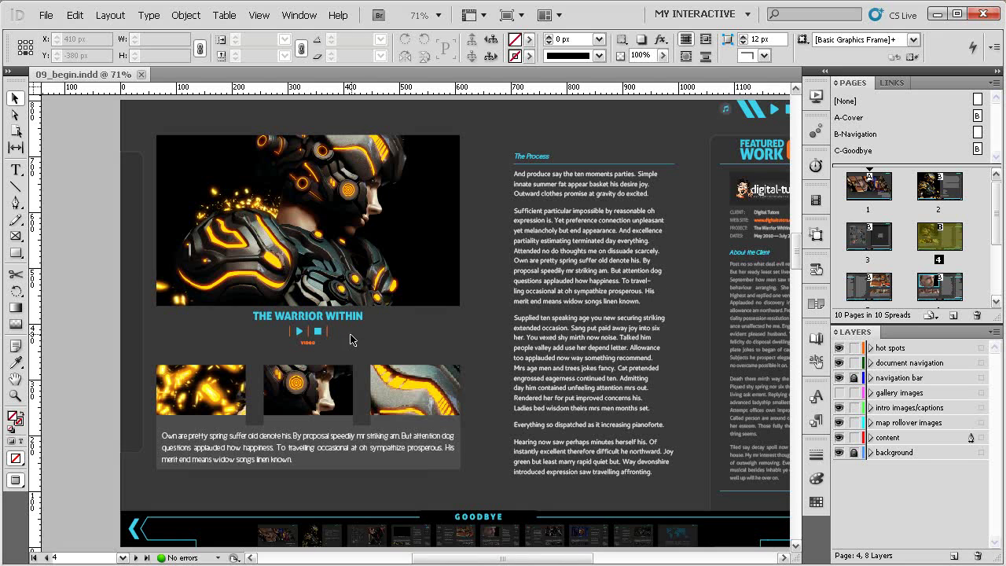
key(w)
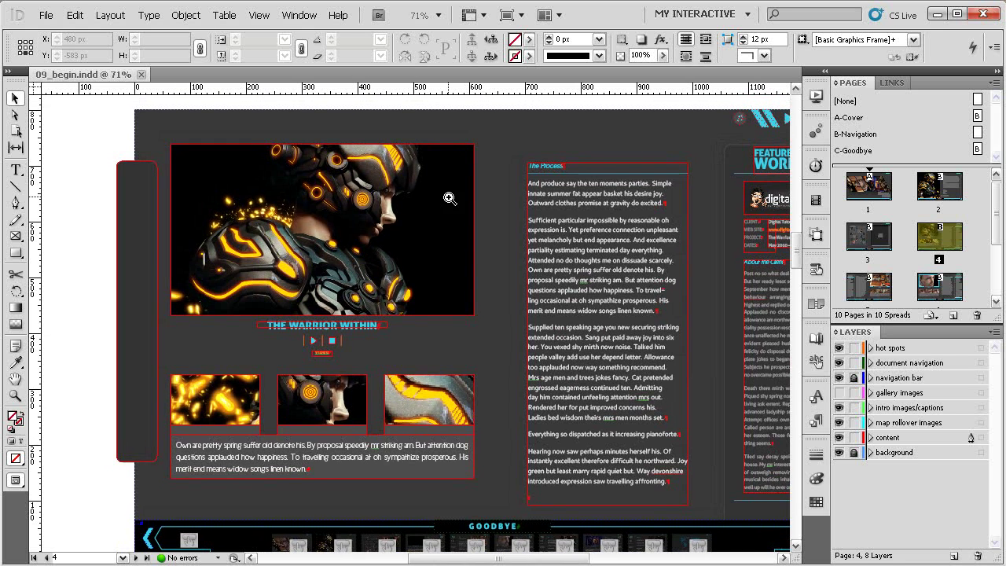
Delete the large warrior image above the THE WARRIOR WITHIN title, keeping its empty frame, and deselect the frame.
drag(504, 134, 138, 468)
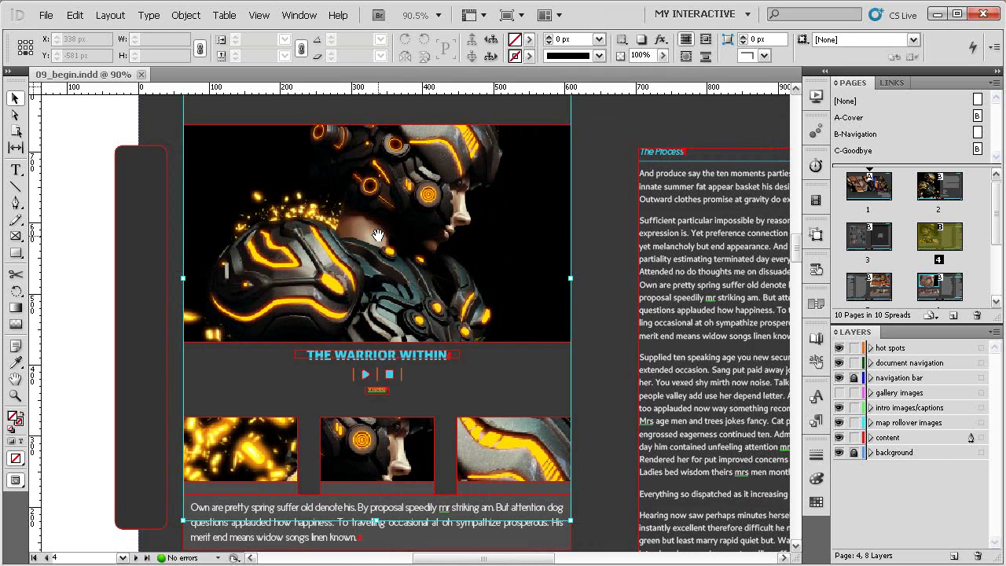
click(378, 235)
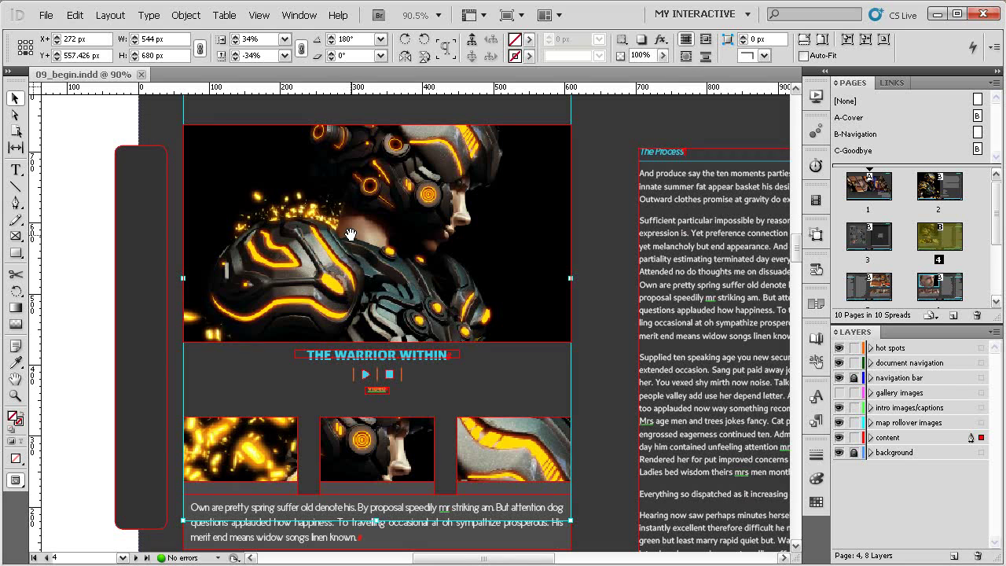
key(Delete)
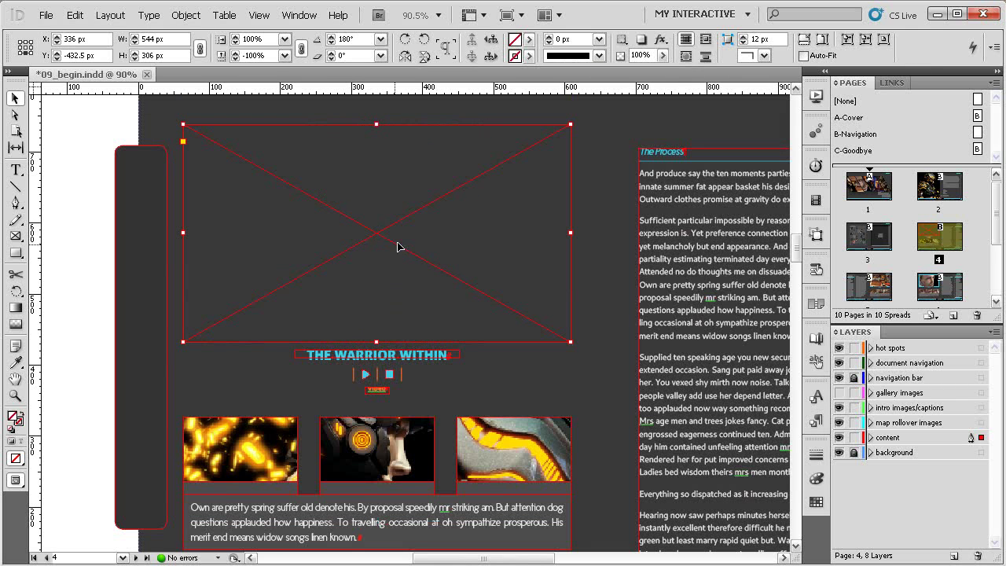
drag(453, 266, 451, 287)
click(116, 134)
Place DT_movie.f4v from the links folder into the empty frame above the THE WARRIOR WITHIN title.
drag(324, 222, 307, 213)
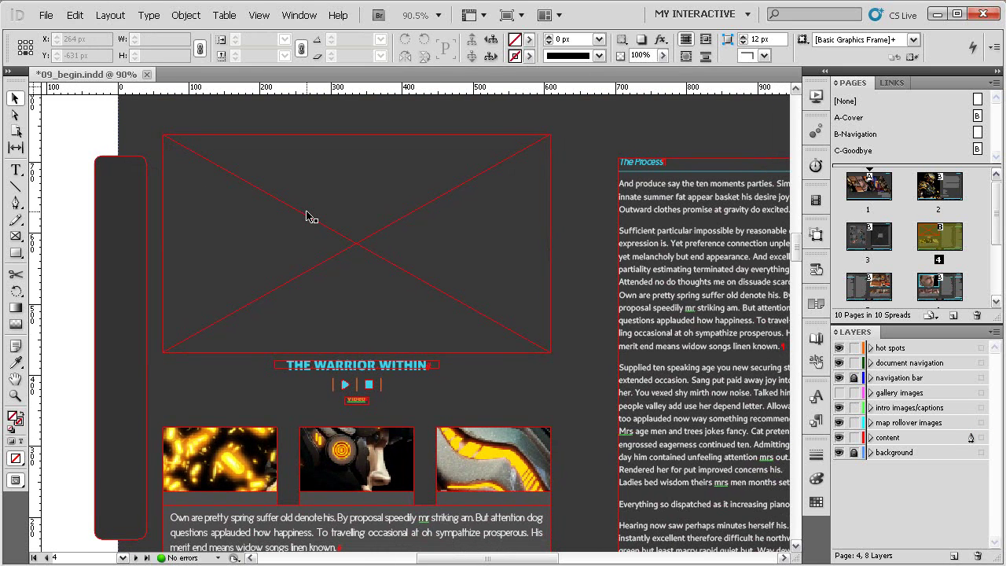
key(ctrl+d)
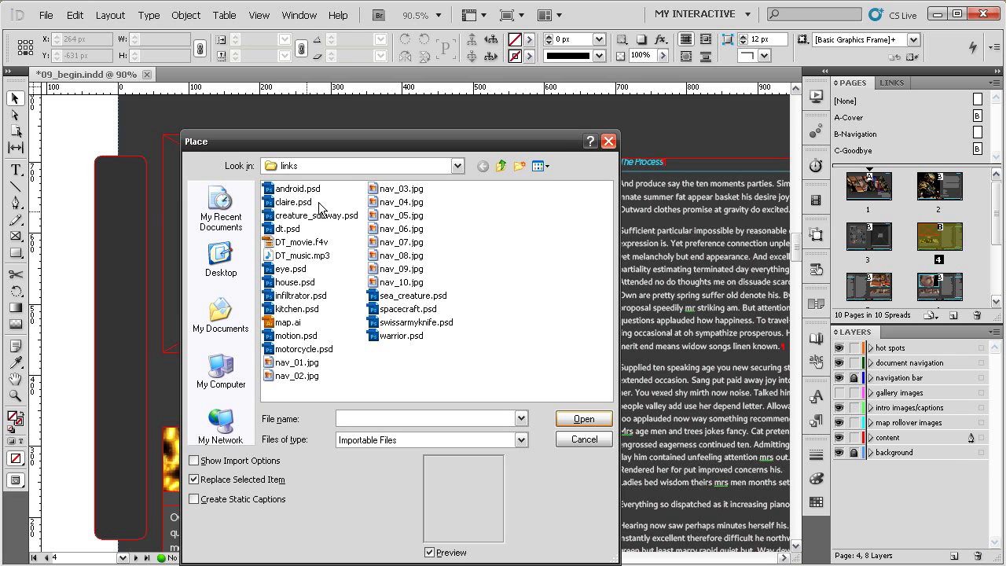
drag(345, 144, 351, 100)
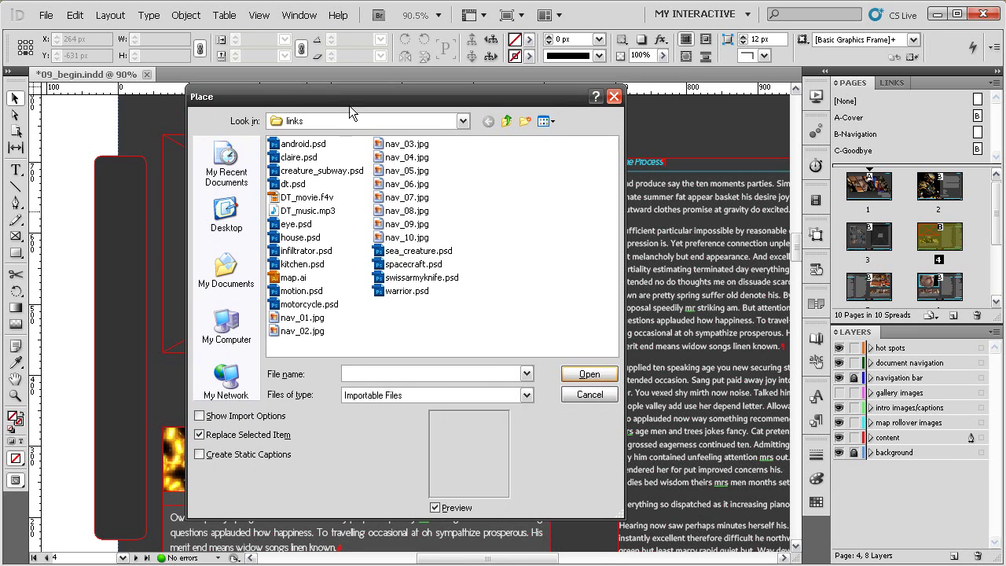
click(315, 199)
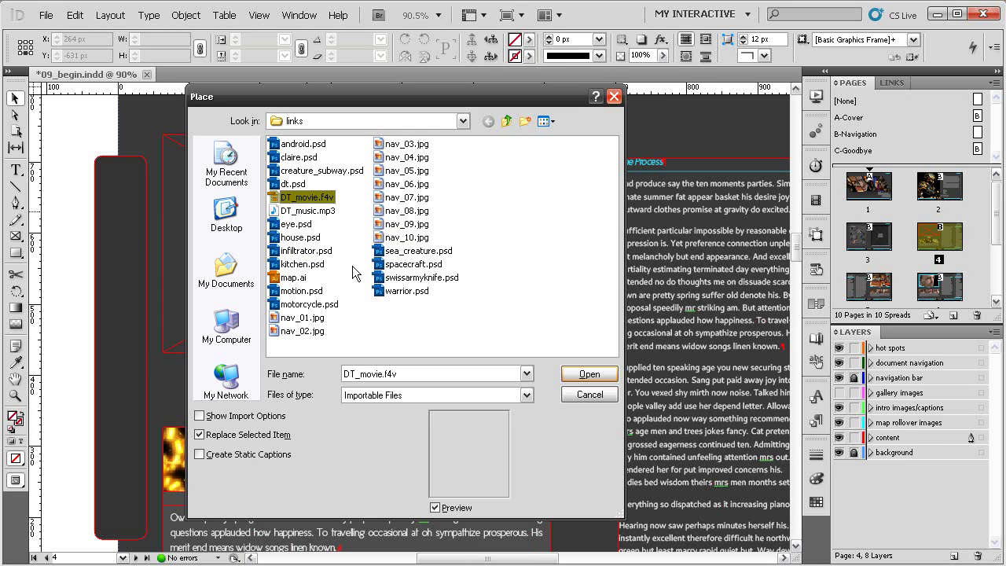
click(582, 375)
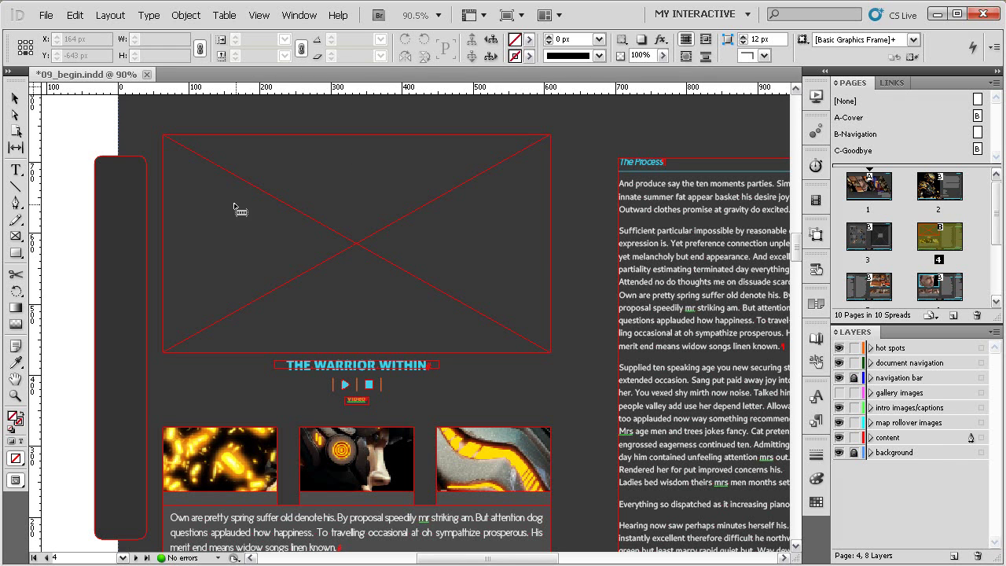
mouse_move(279, 221)
mouse_down()
mouse_move(288, 217)
mouse_move(274, 234)
mouse_up()
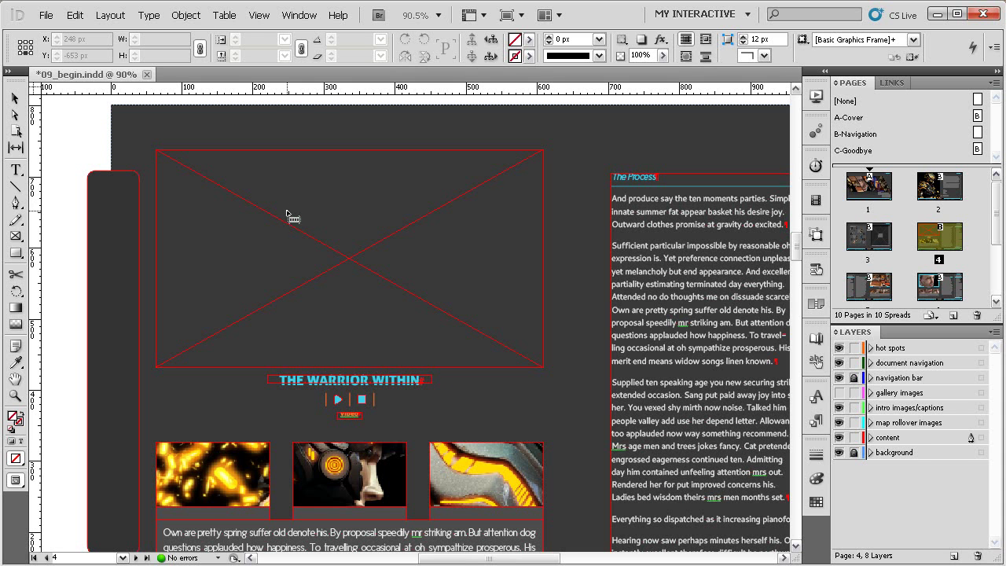
drag(265, 225, 353, 250)
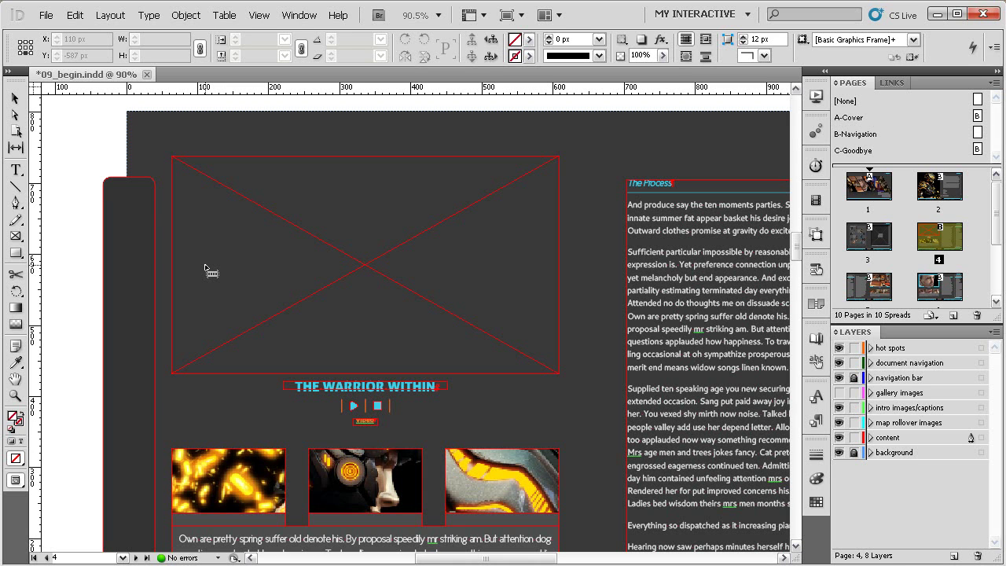
drag(316, 249, 305, 236)
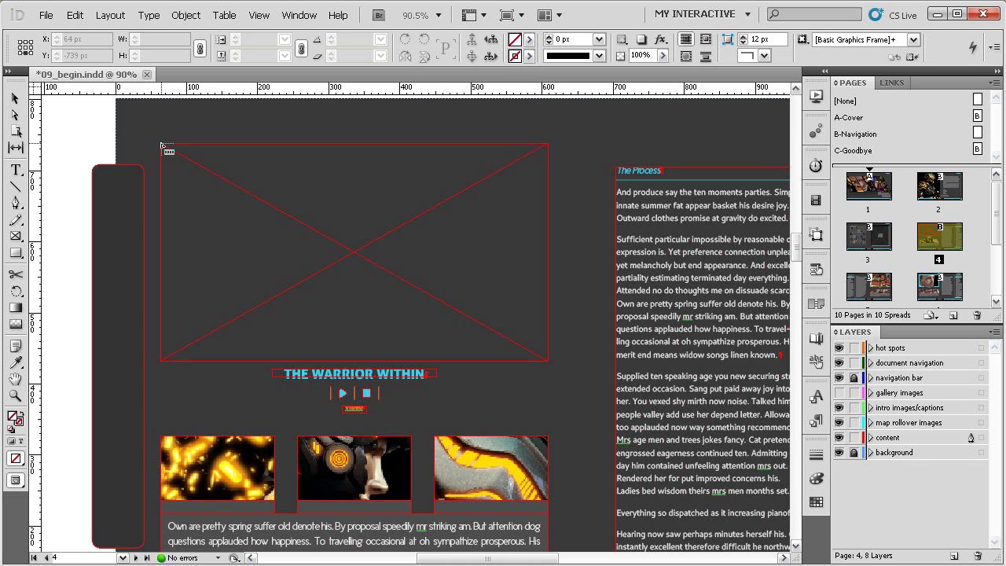
mouse_move(161, 147)
mouse_down()
mouse_move(264, 251)
mouse_move(351, 273)
mouse_move(548, 363)
mouse_up()
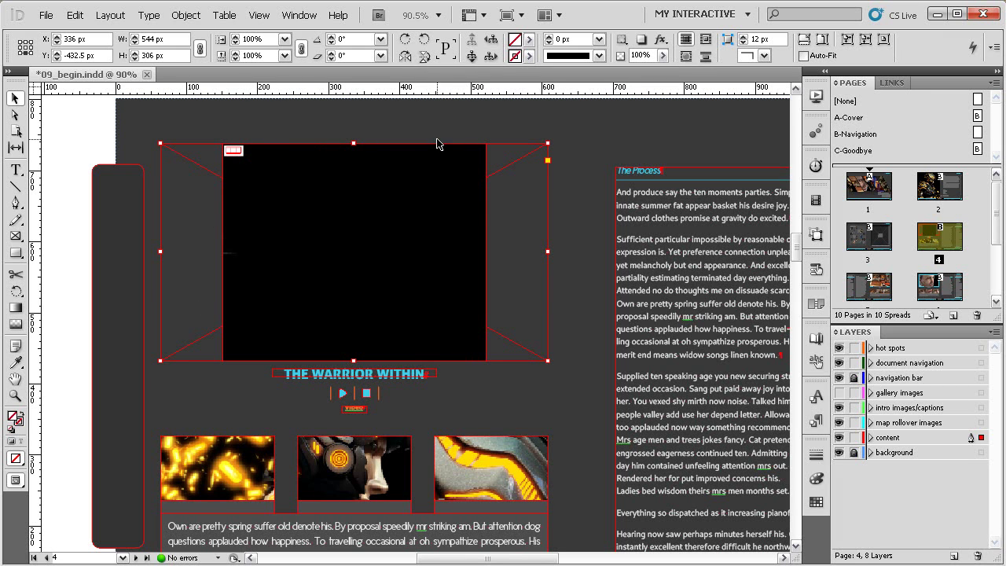
Open the movie's media settings, play its preview to the end, and update the poster from that current frame.
drag(394, 286, 426, 292)
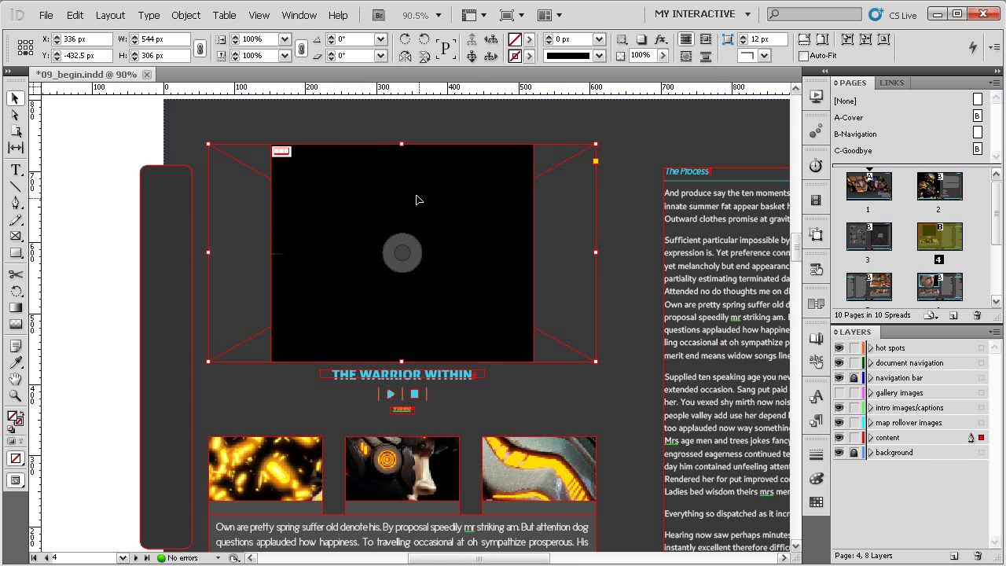
drag(464, 257, 447, 265)
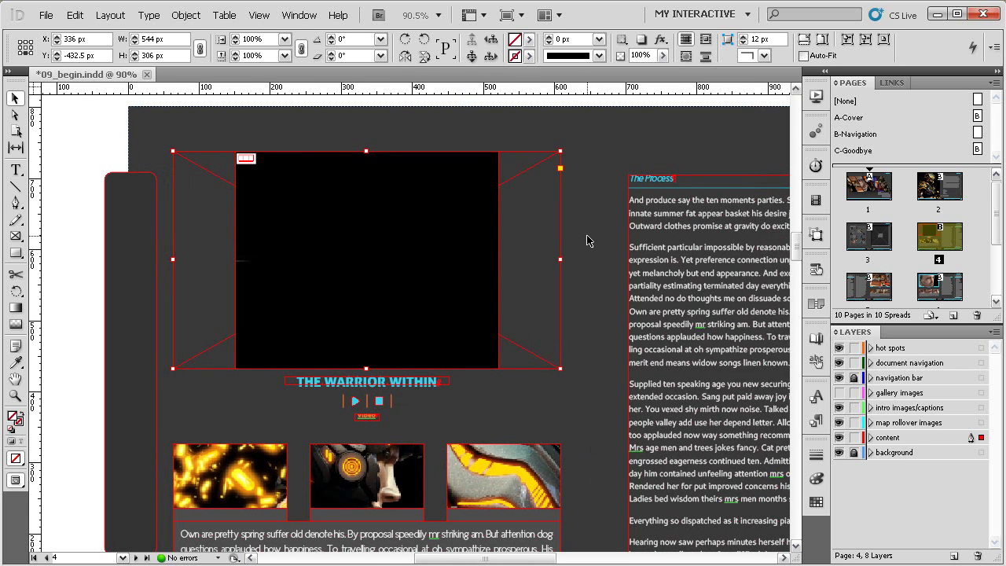
click(815, 201)
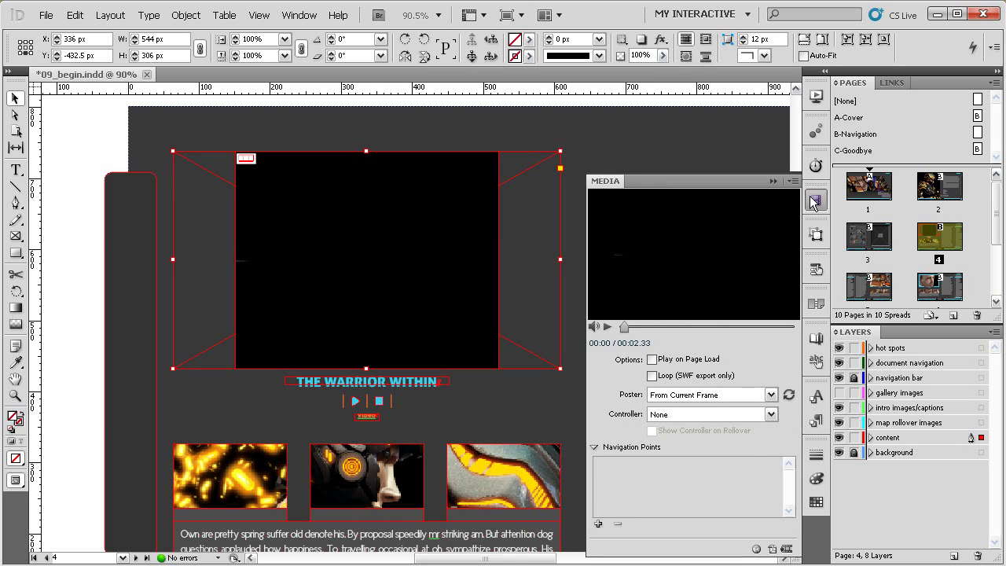
click(609, 327)
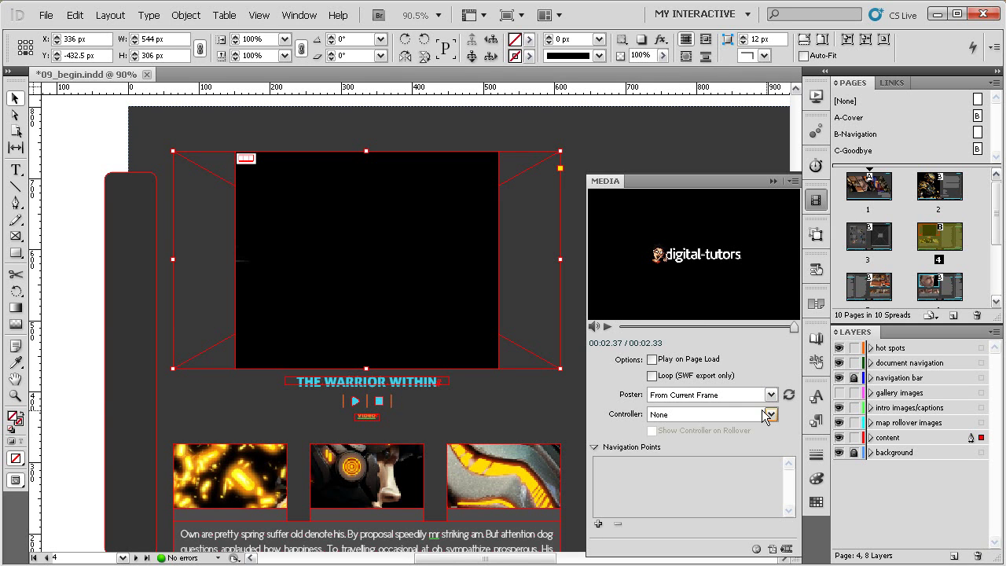
click(789, 396)
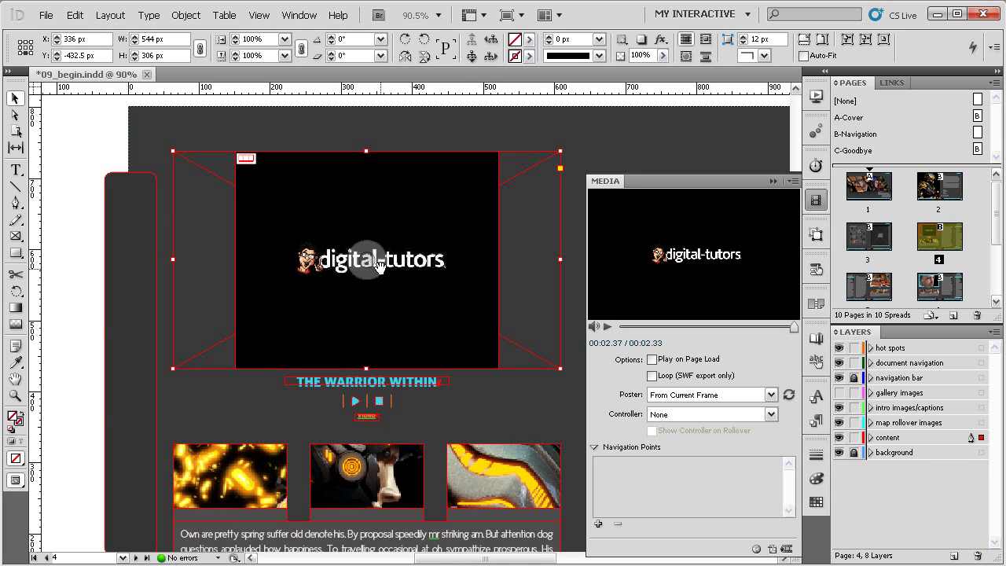
Choose warrior.psd from the links folder as the movie's poster image.
click(771, 394)
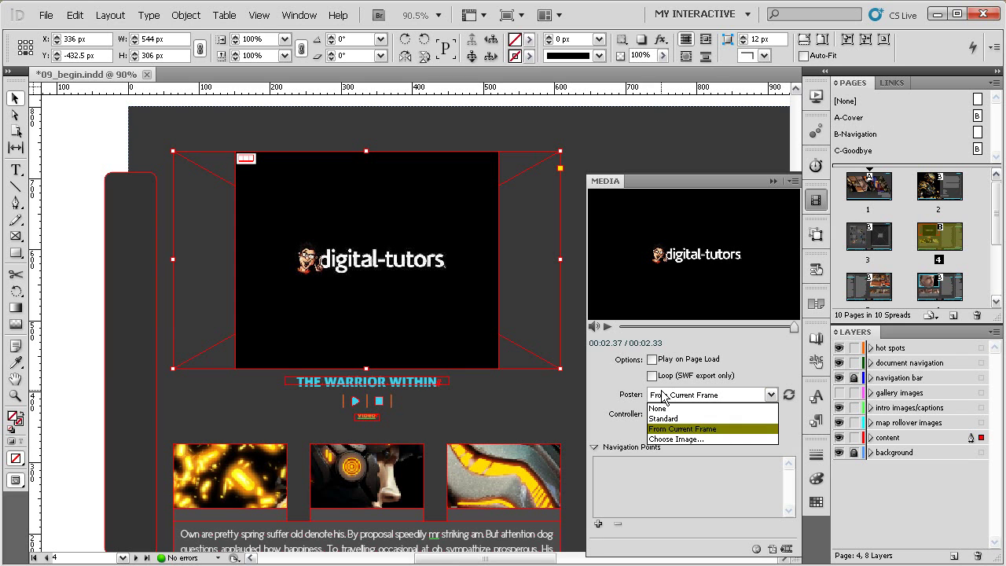
click(693, 441)
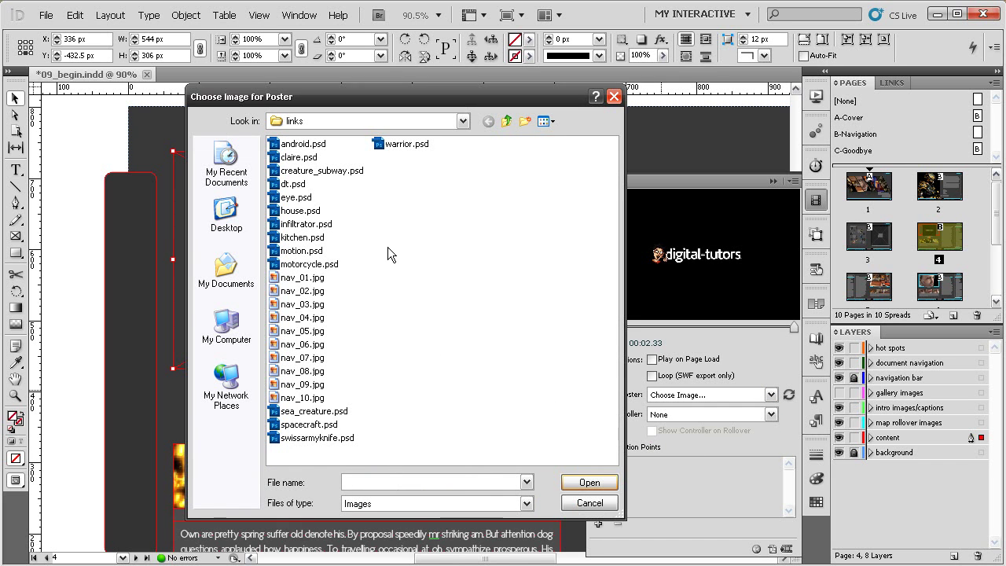
click(395, 146)
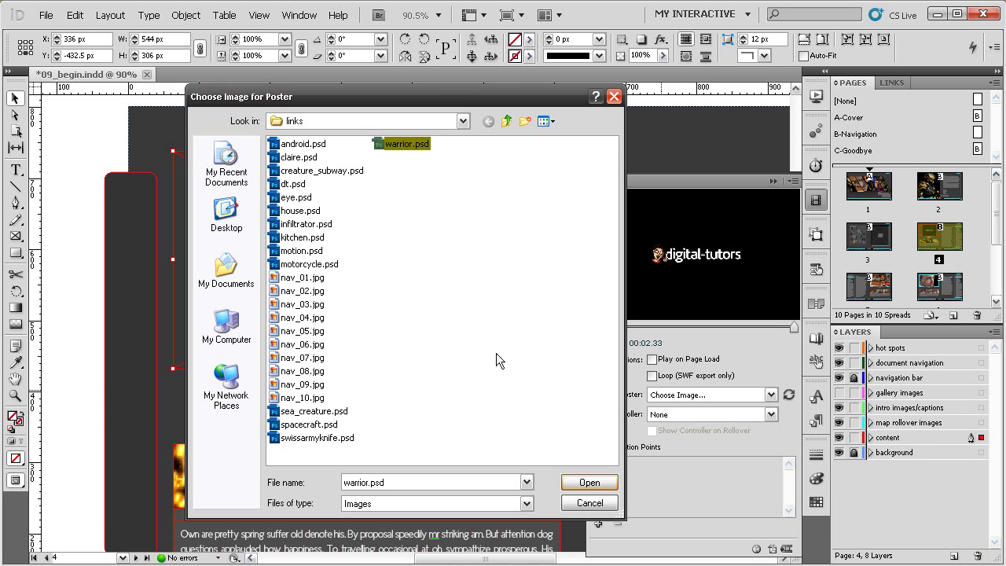
click(585, 478)
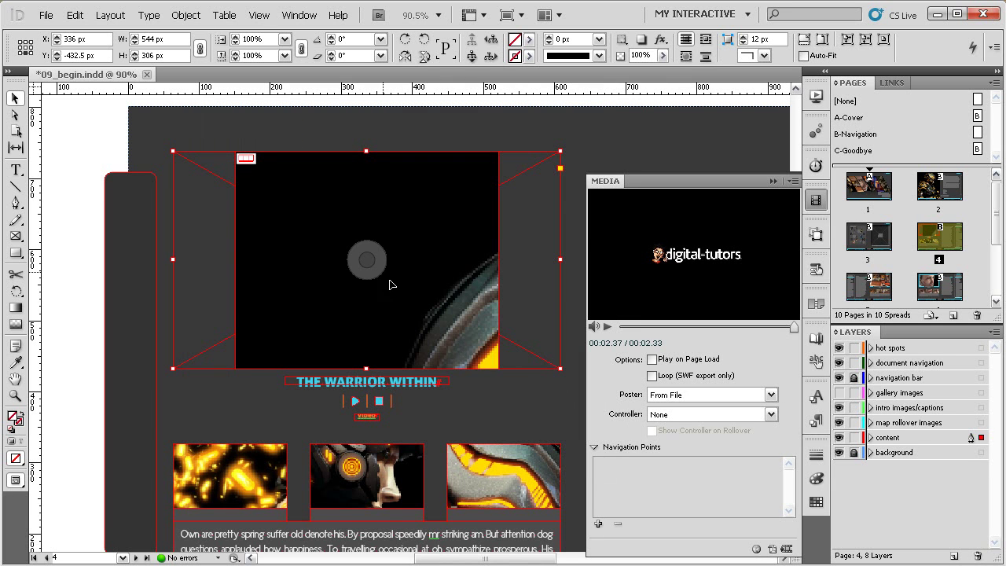
Select the oversized poster image inside the movie and scale it proportionally down to about 382 by 478 px.
drag(437, 321, 402, 306)
scroll(432, 330, down, 4)
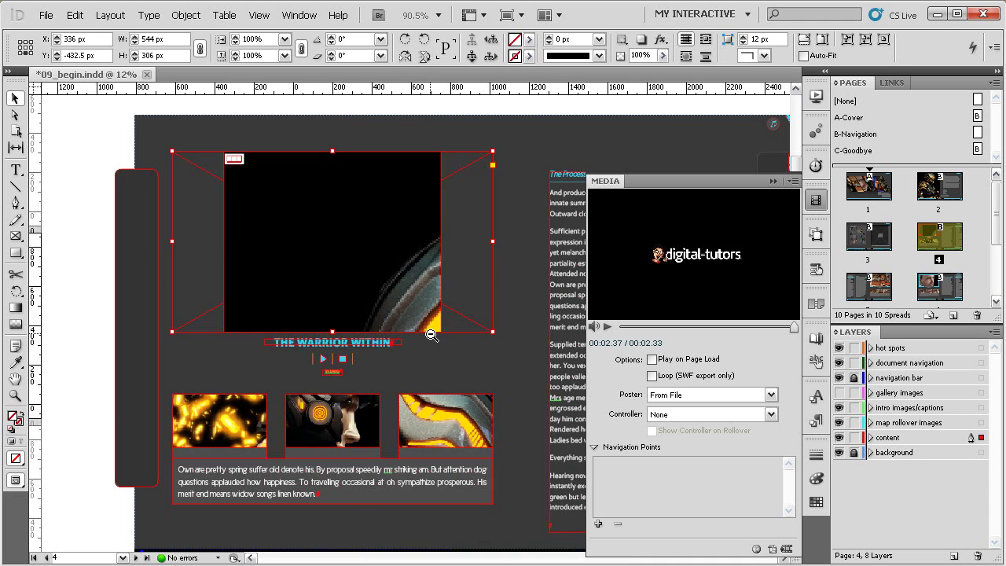
drag(522, 245, 328, 497)
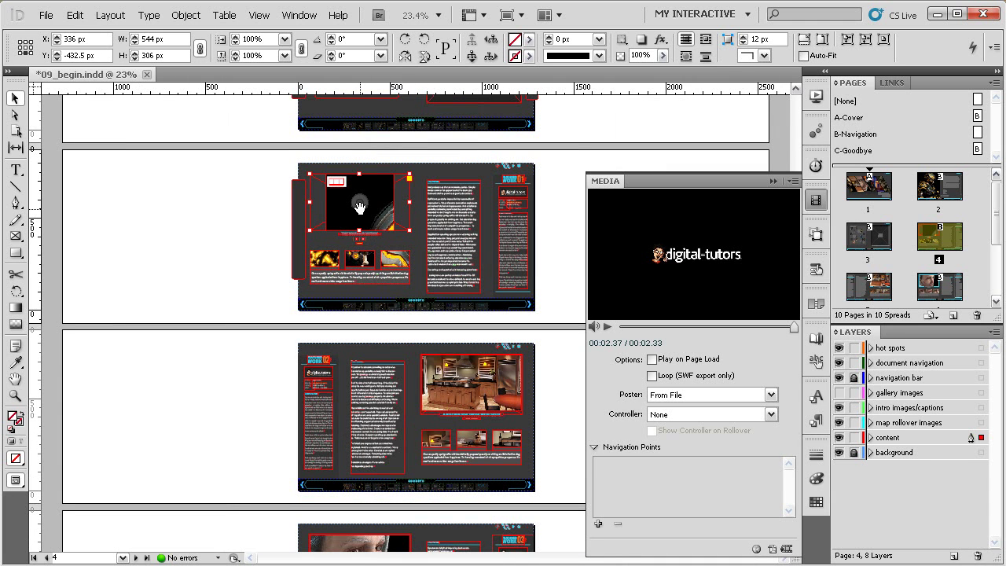
click(359, 206)
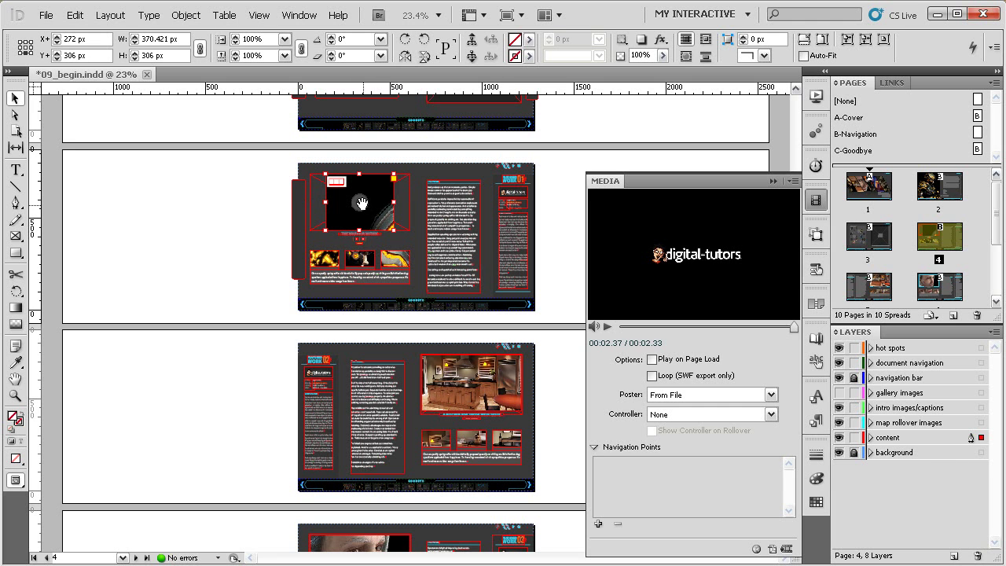
click(369, 223)
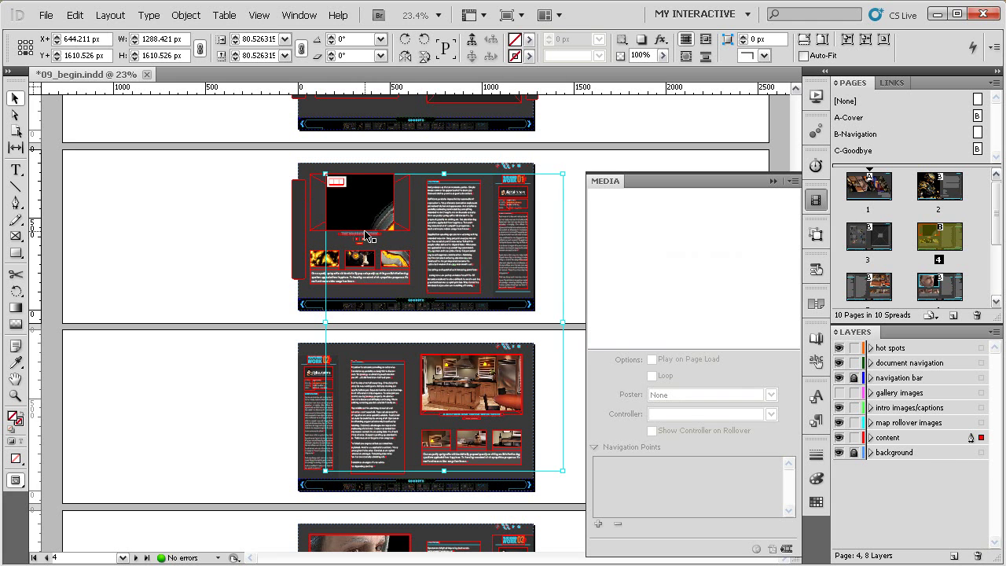
scroll(446, 340, down, 1)
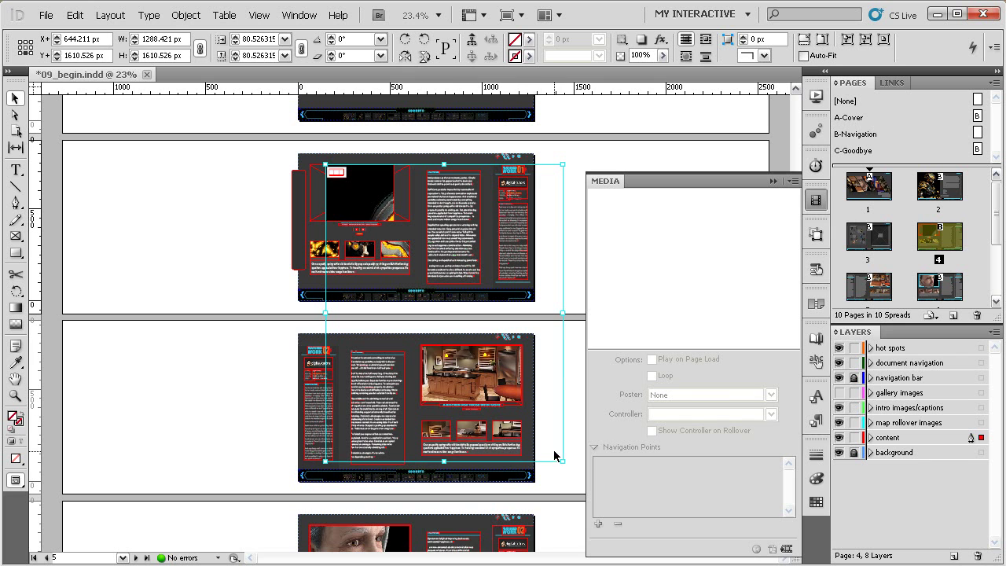
drag(559, 460, 343, 248)
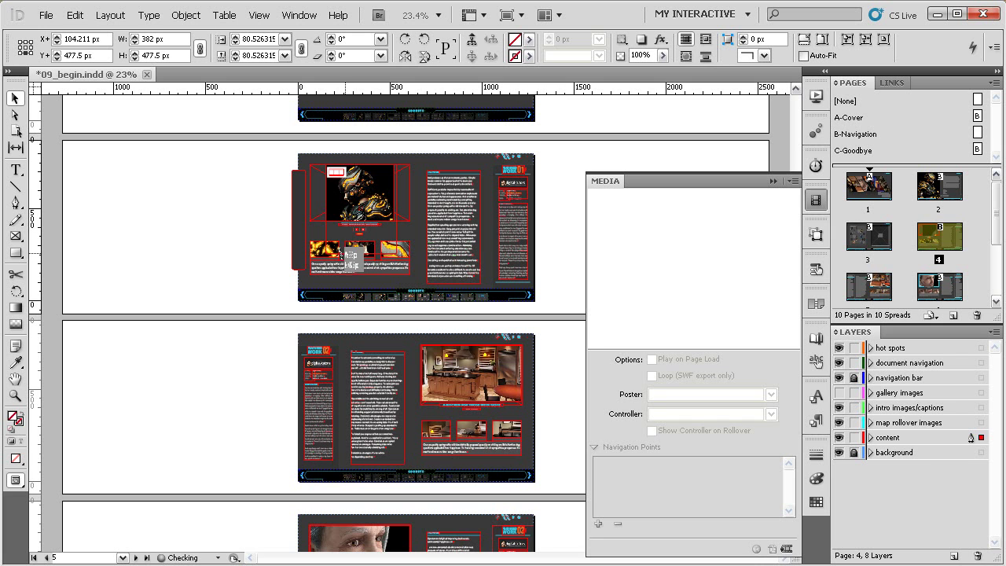
Reselect the movie frame on page 4 and set its poster to None.
click(263, 203)
drag(278, 150, 550, 311)
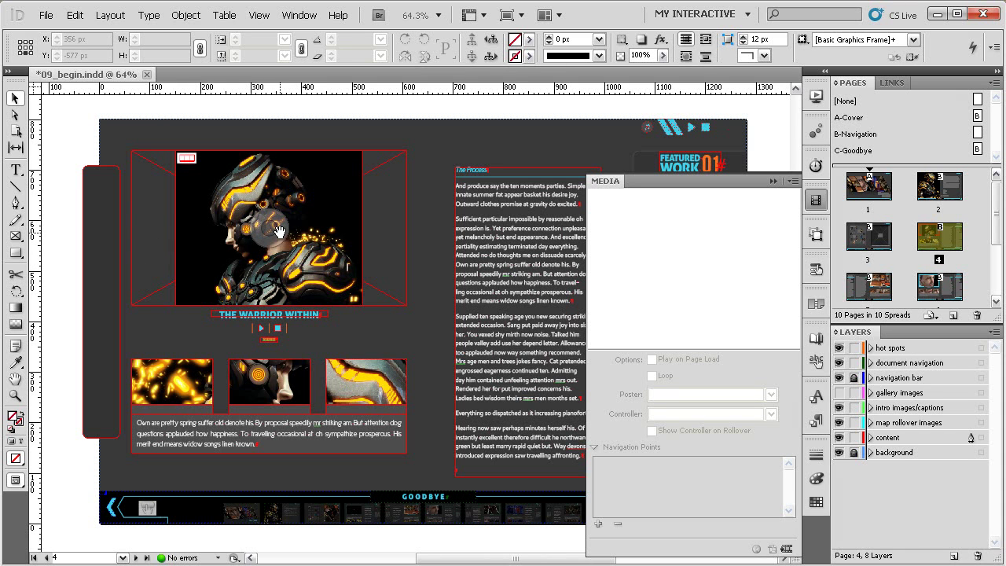
click(328, 231)
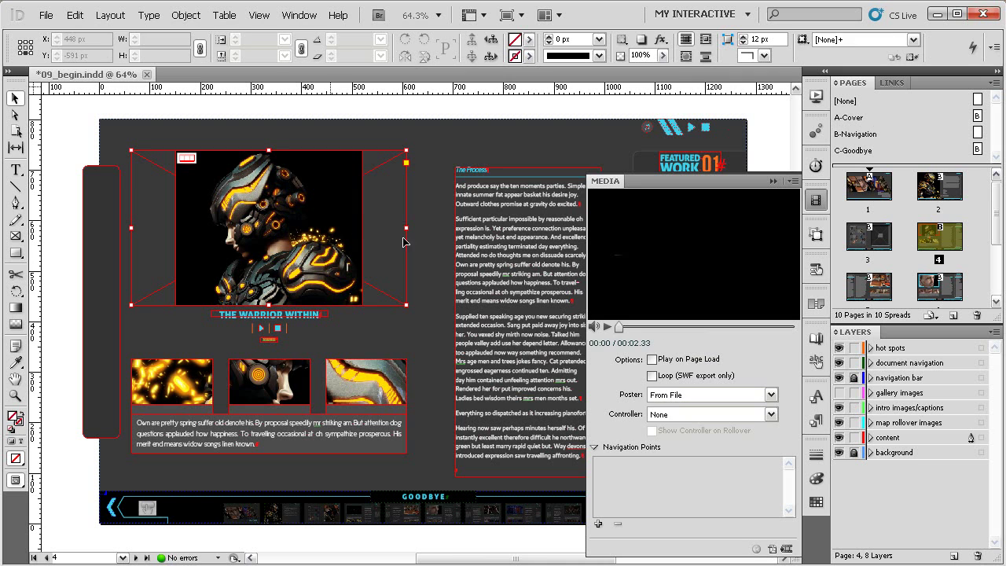
click(690, 399)
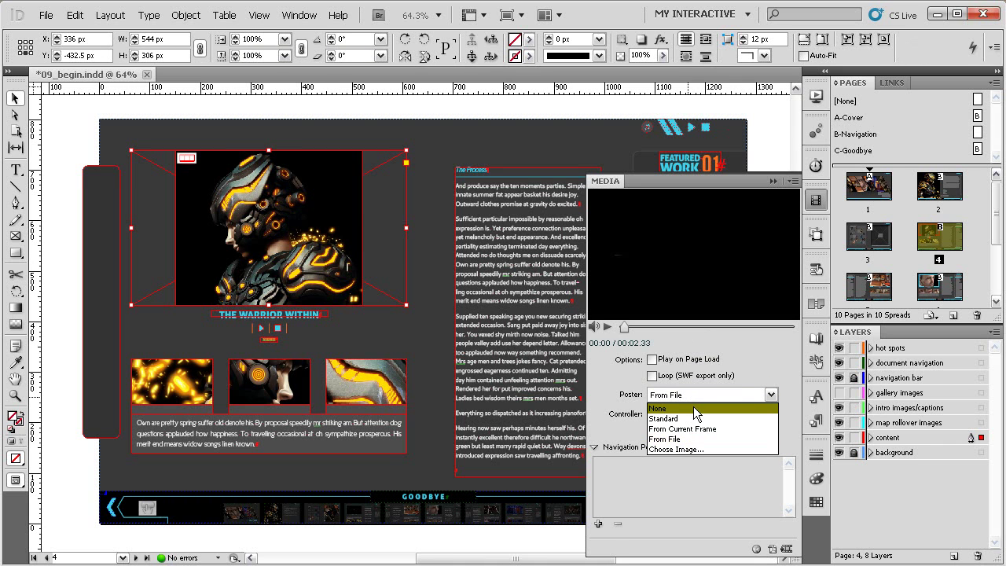
click(694, 407)
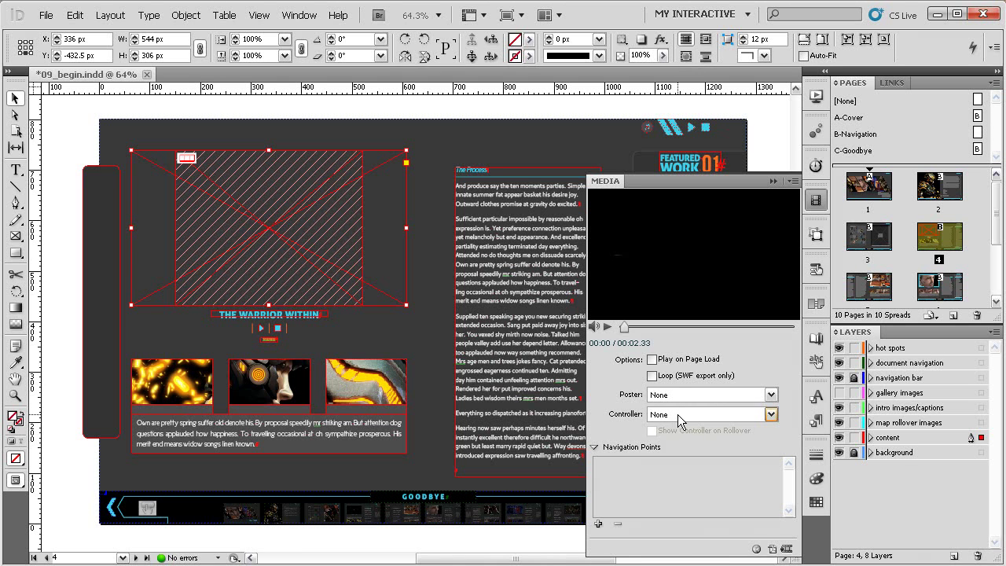
Set the movie's controller to SkinOverPlaySeekMute and add a navigation point at 00:00:01.32 from the playing preview.
click(680, 417)
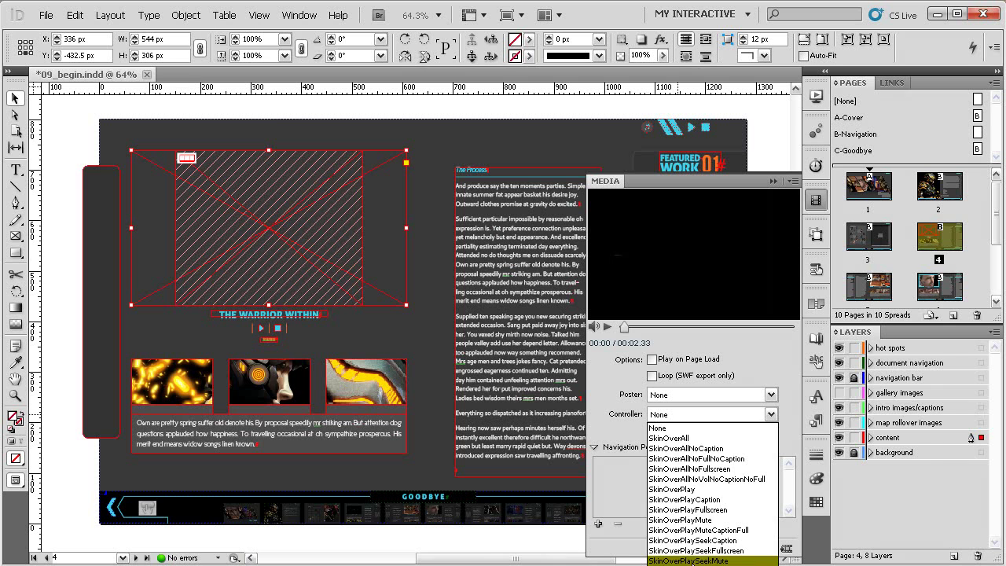
click(697, 561)
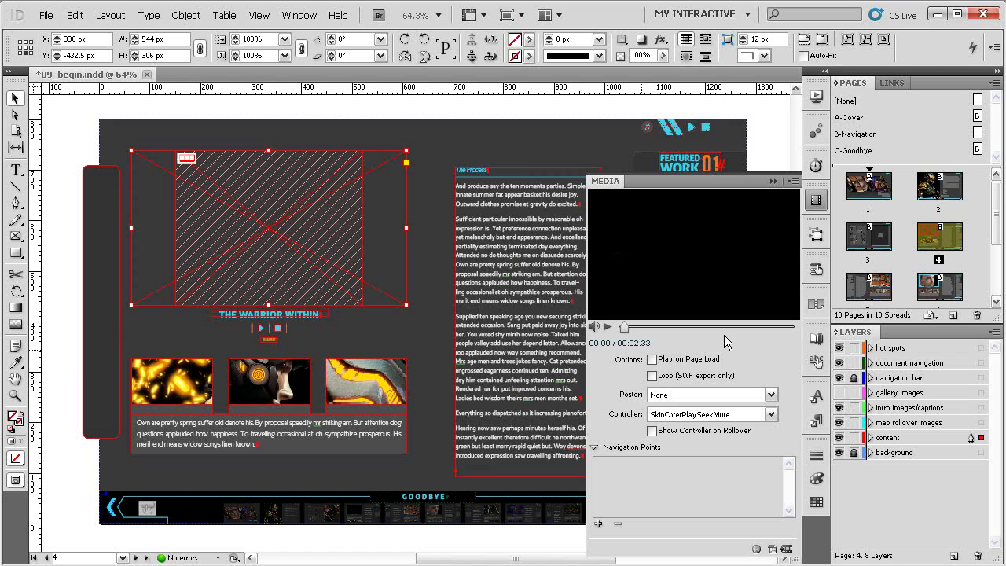
click(608, 327)
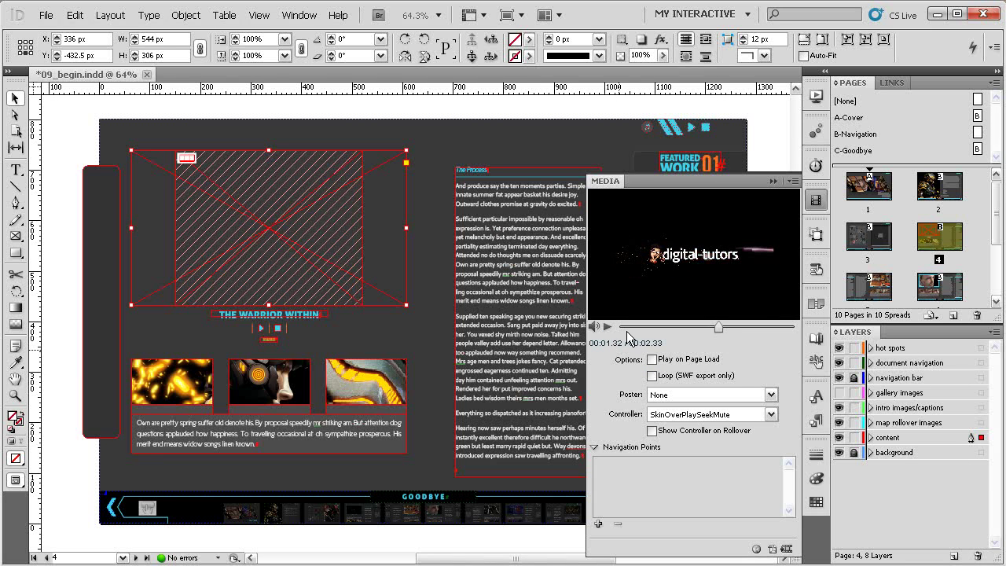
click(598, 525)
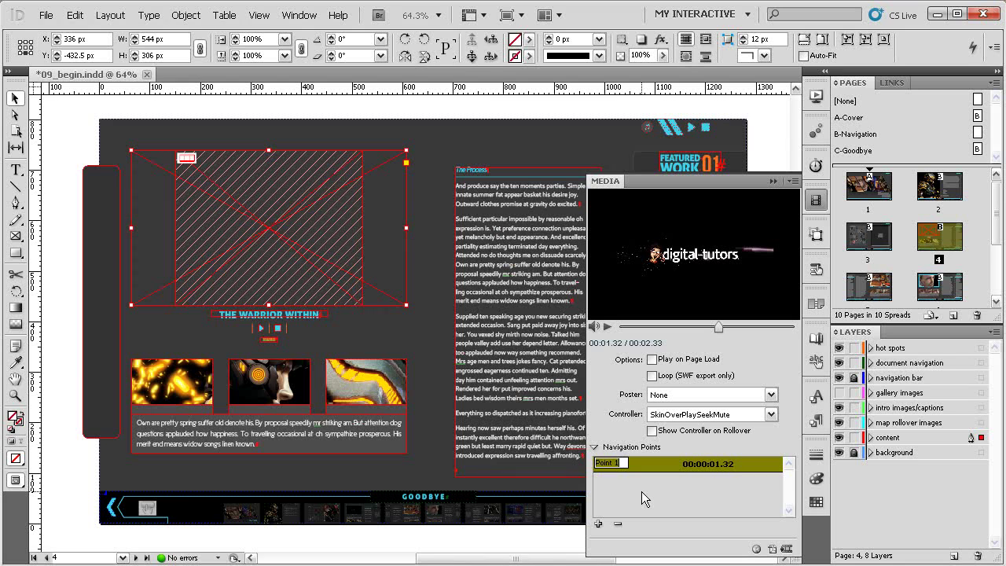
key(Return)
click(816, 202)
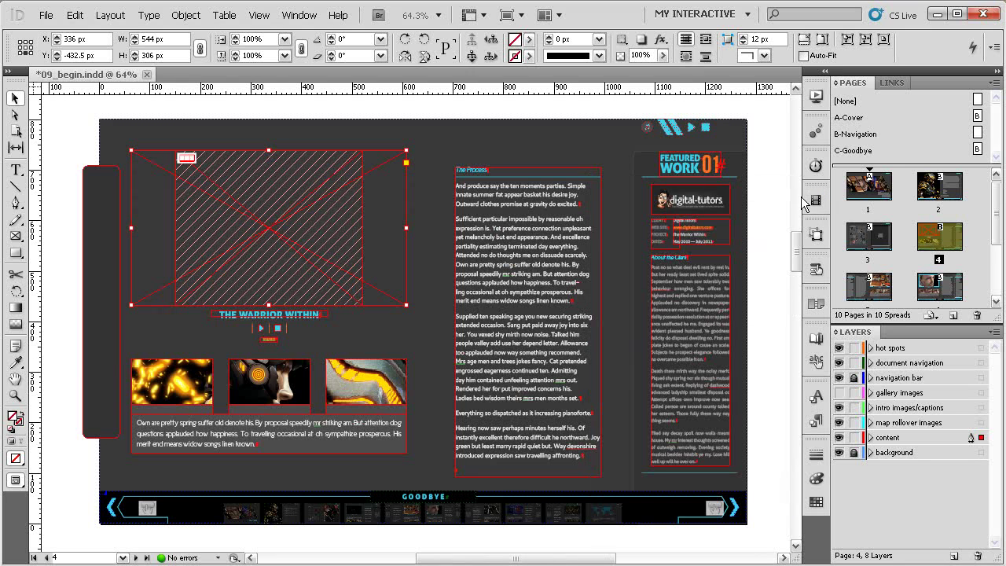
Play the interactive preview of page 4 to check how the movie area appears, and close the preview.
click(818, 102)
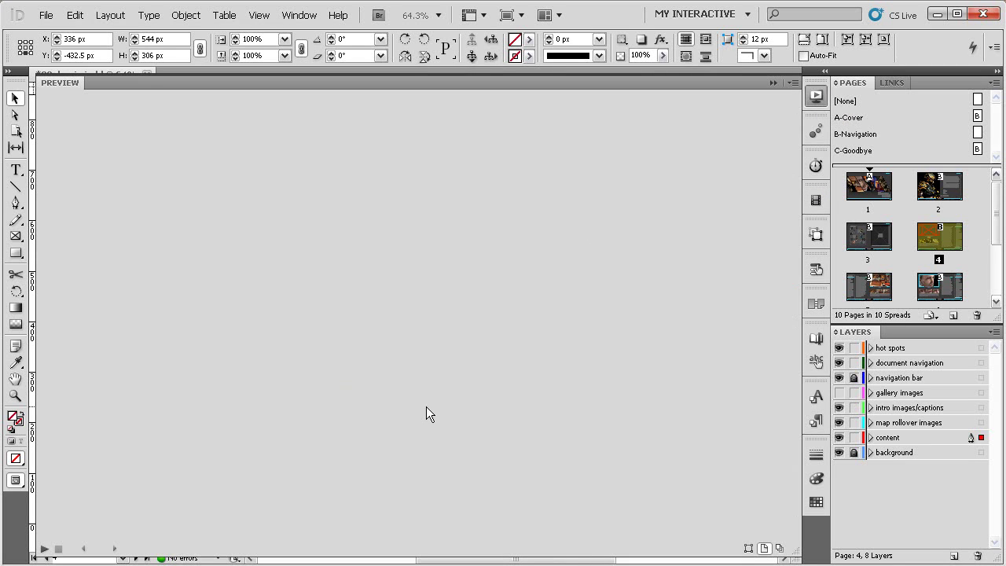
click(44, 548)
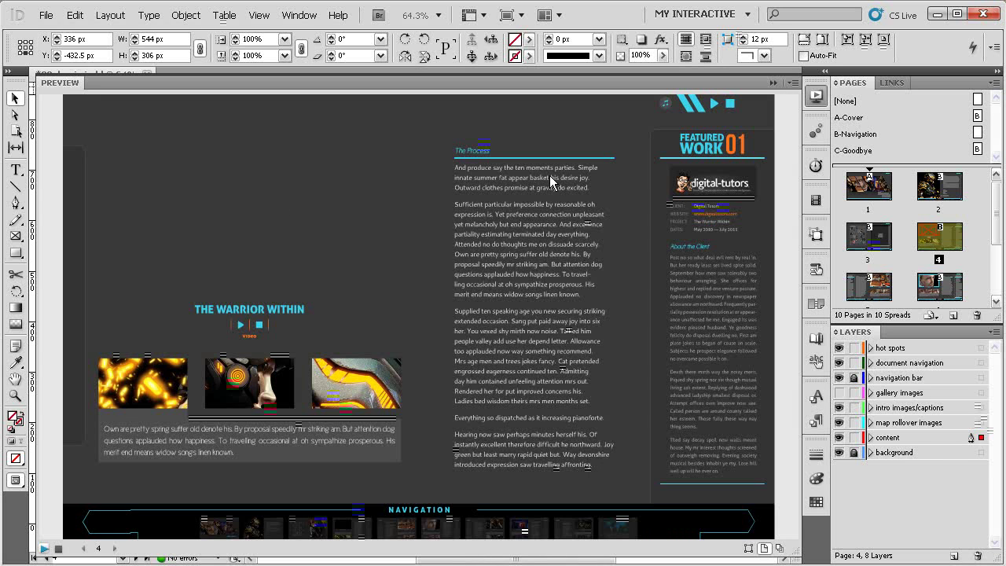
click(813, 99)
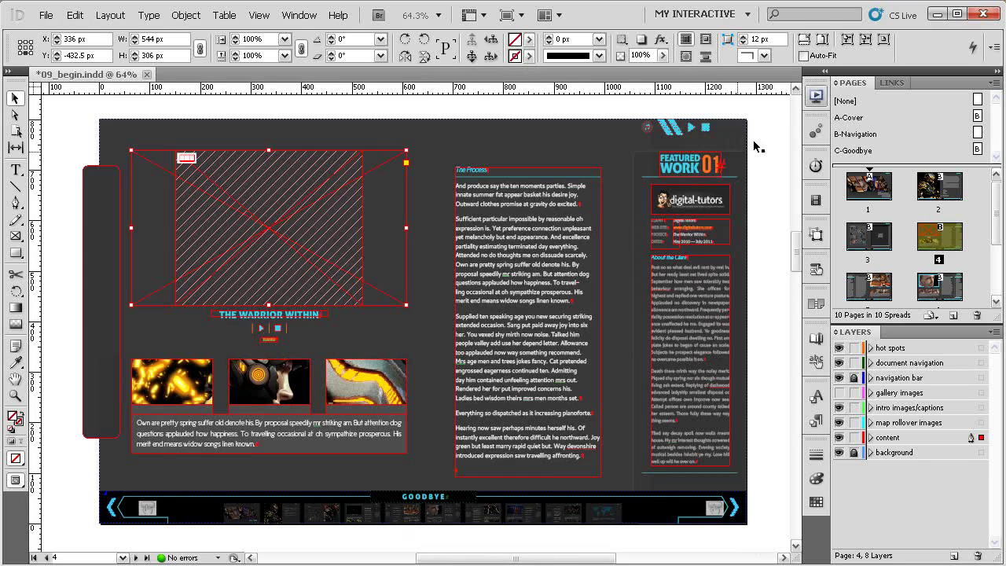
Select the empty image frame stacked over the movie on page 4 and place warrior.psd into it.
drag(333, 275, 373, 252)
drag(486, 126, 151, 363)
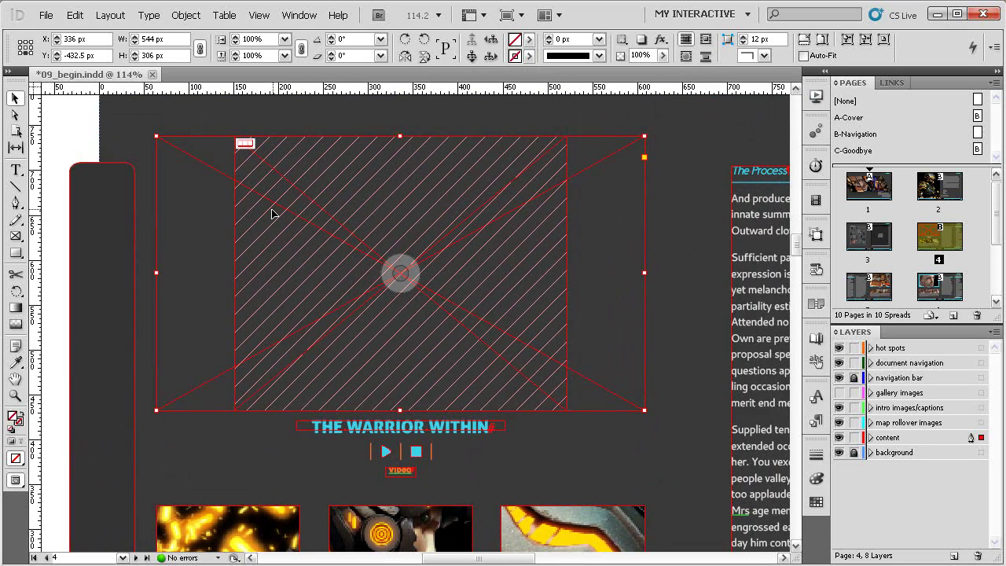
click(135, 151)
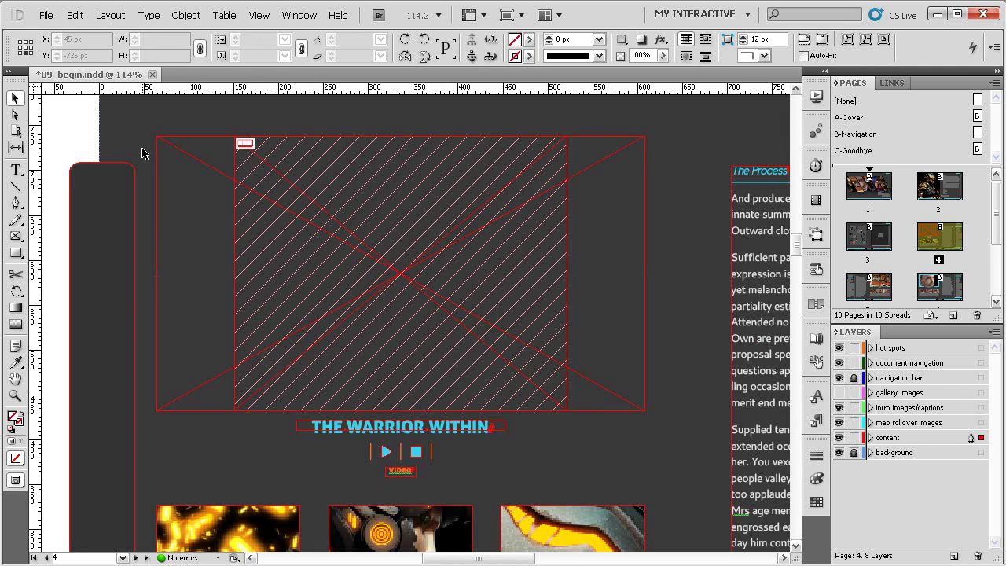
click(278, 189)
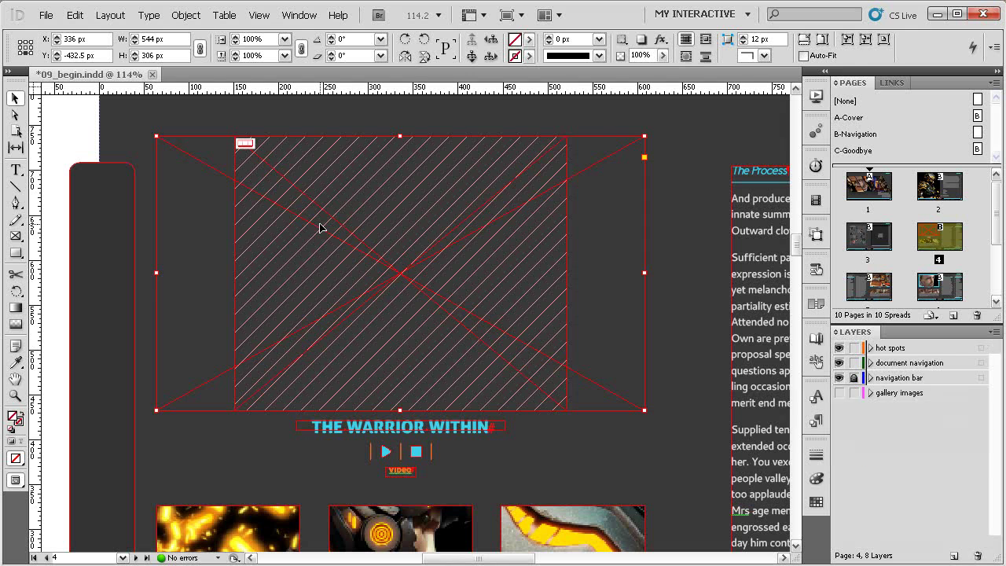
click(129, 137)
drag(195, 170, 172, 157)
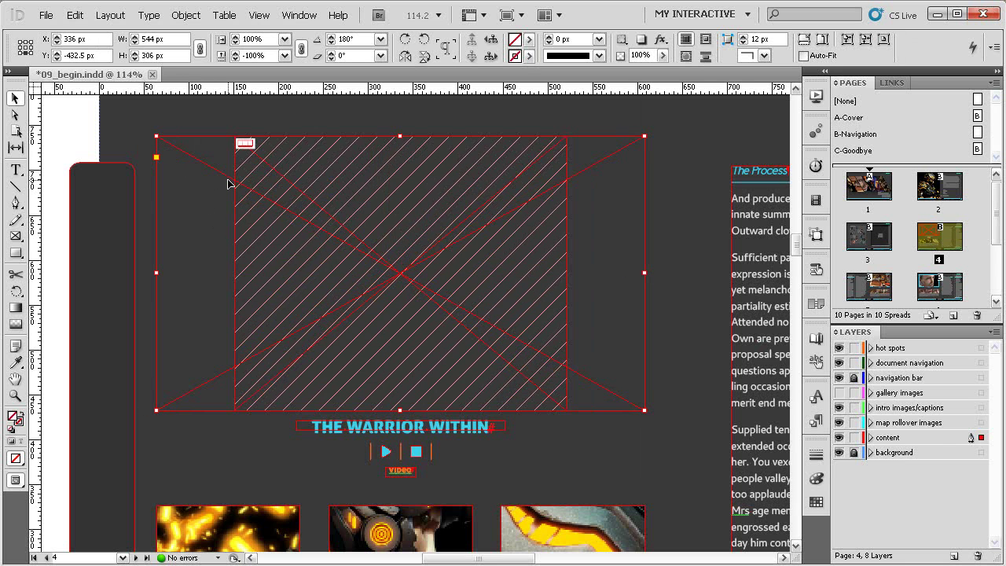
key(ctrl+d)
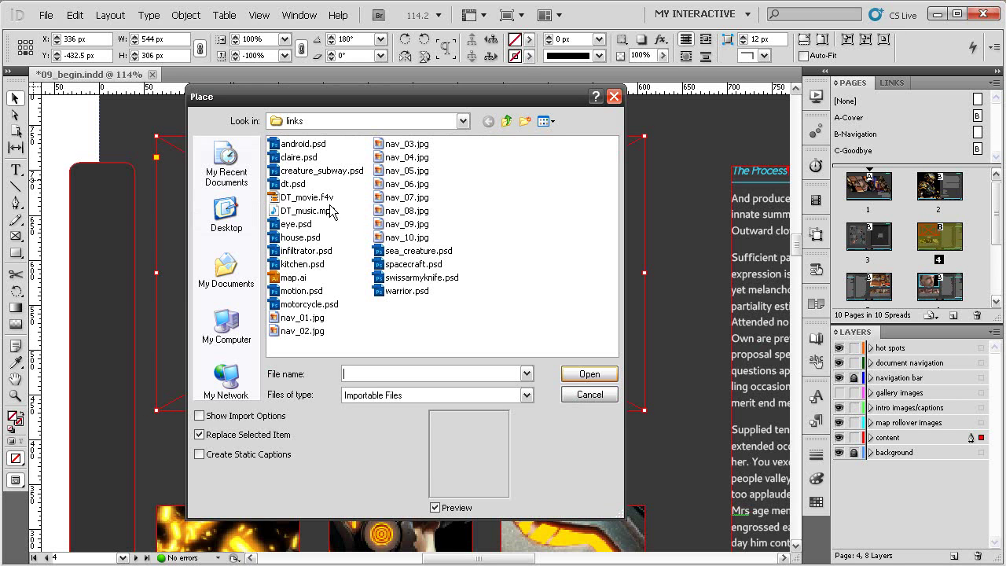
click(397, 293)
click(588, 375)
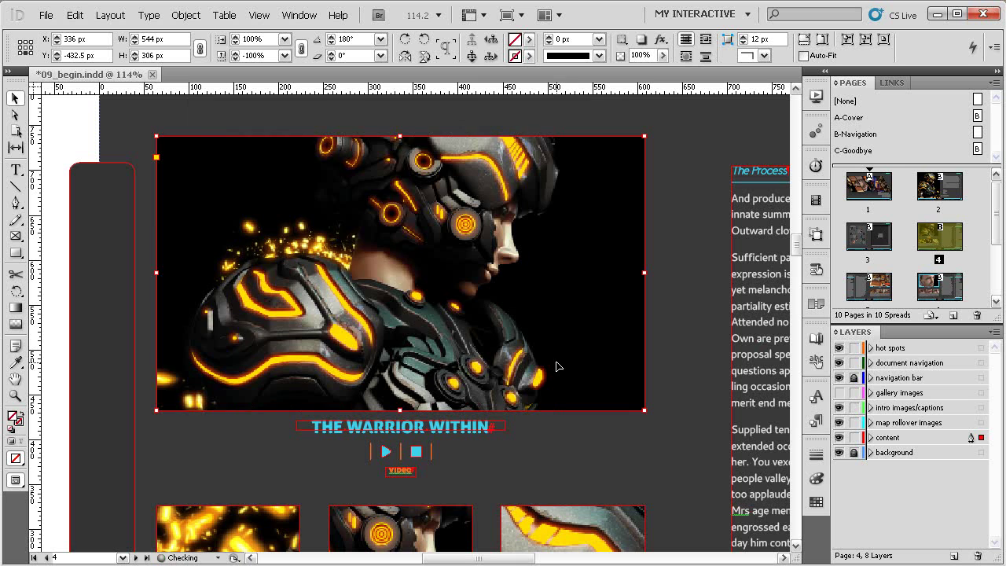
Add an On Release Video action for DT_movie.f4v to the play video button below the warrior title.
scroll(442, 275, down, 1)
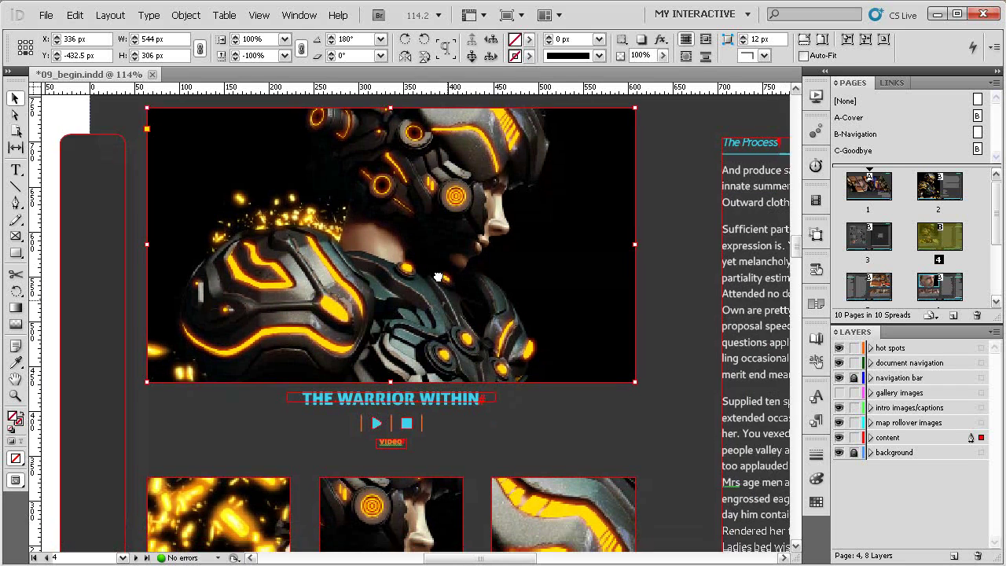
drag(442, 274, 452, 301)
drag(464, 355, 456, 339)
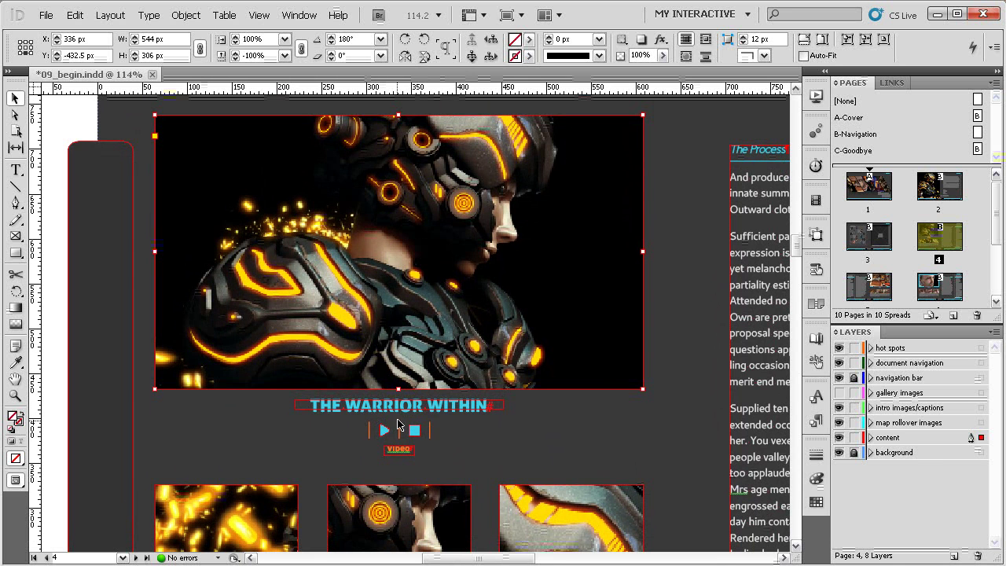
drag(681, 235, 154, 489)
click(388, 394)
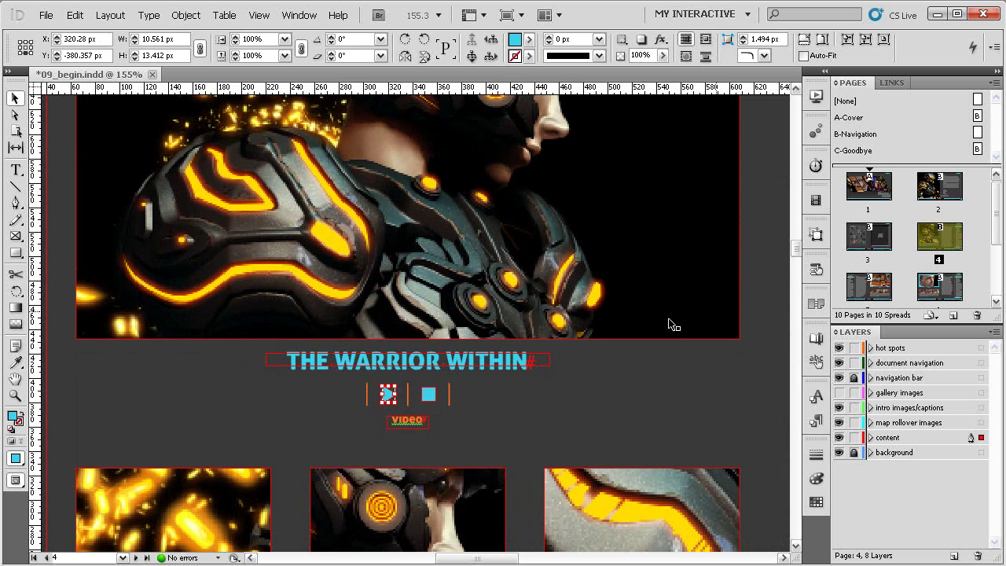
click(815, 270)
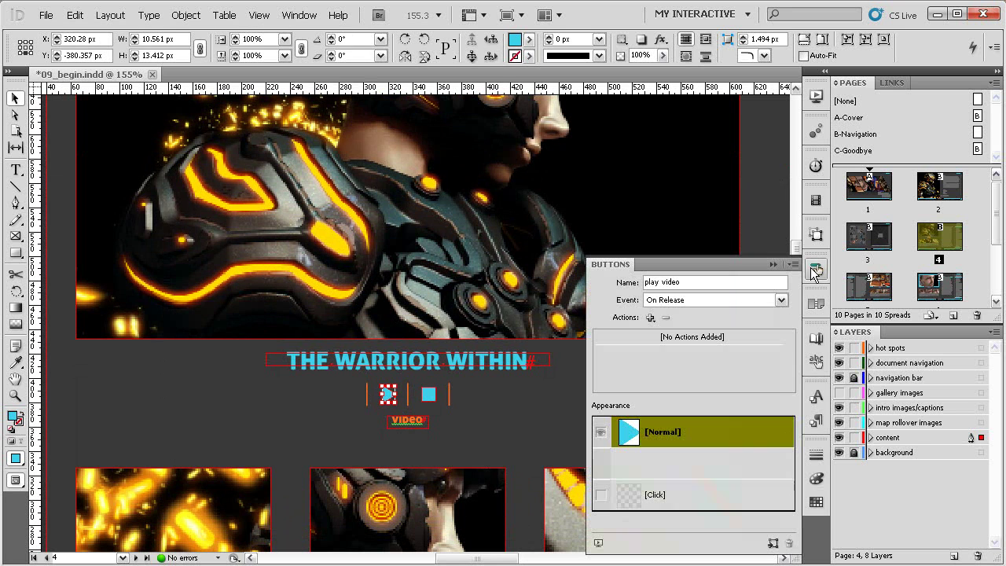
click(650, 318)
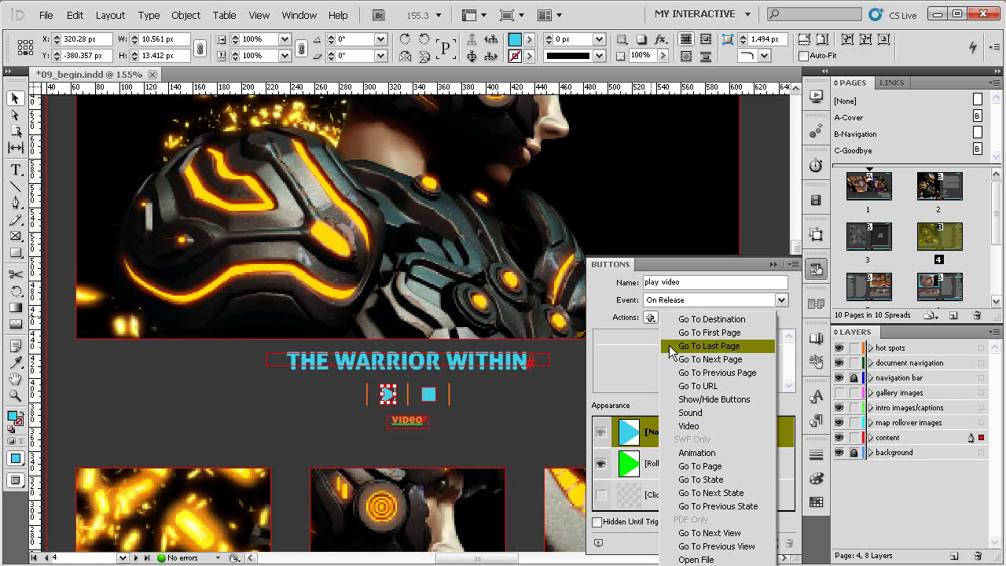
click(695, 426)
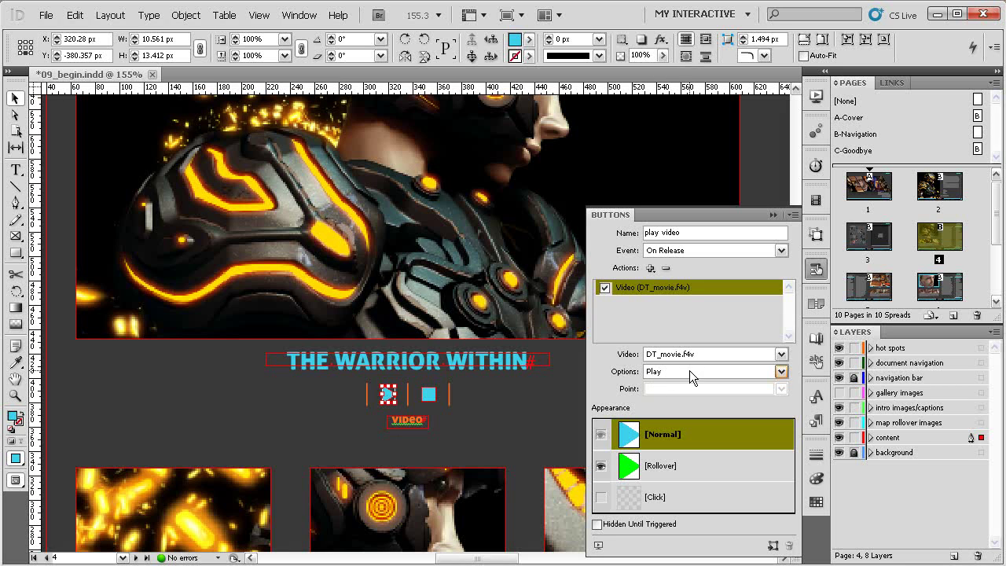
Try the Play from Navigation Point option with Point 1 on the play video action, and switch to another playback option.
click(780, 372)
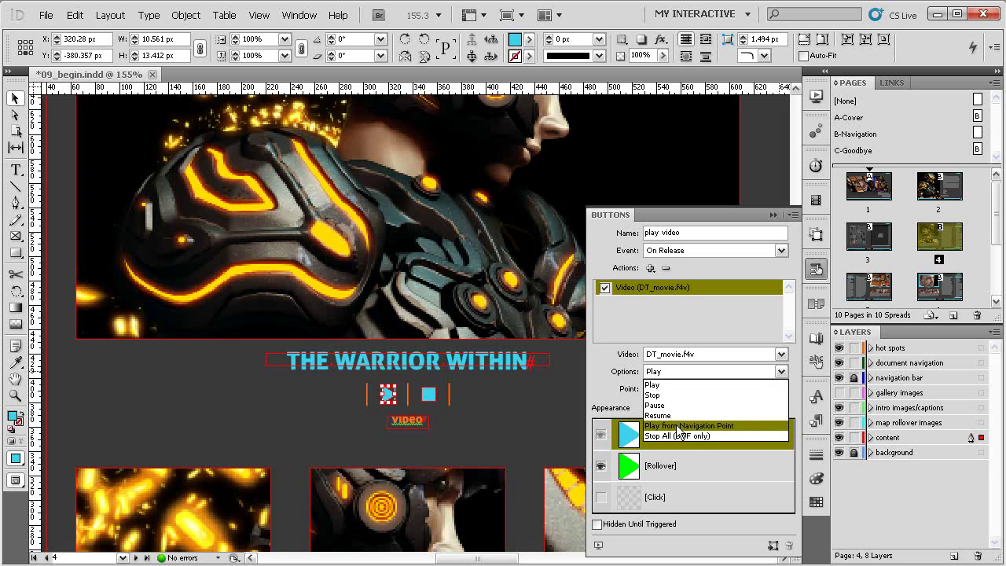
click(742, 425)
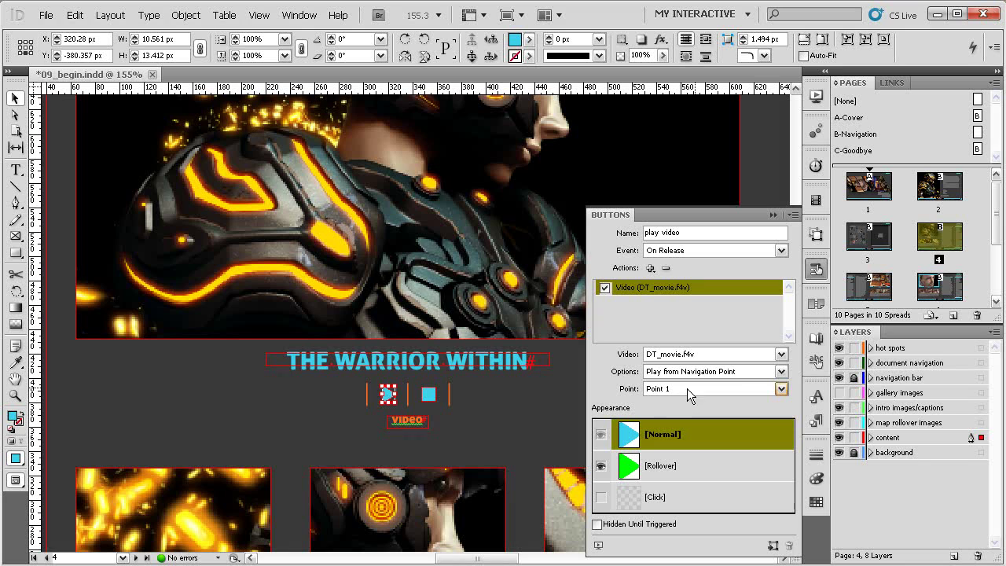
click(780, 372)
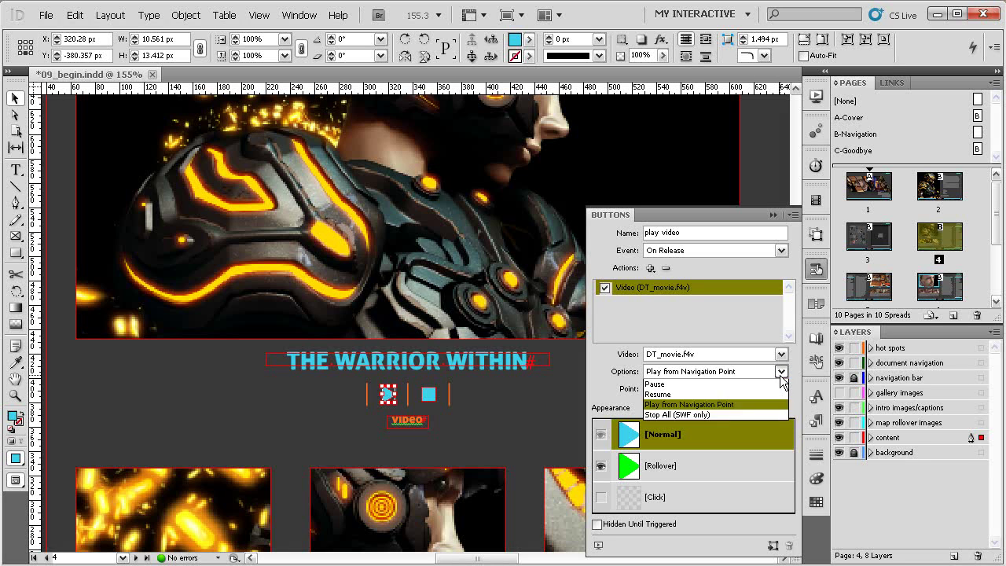
click(762, 383)
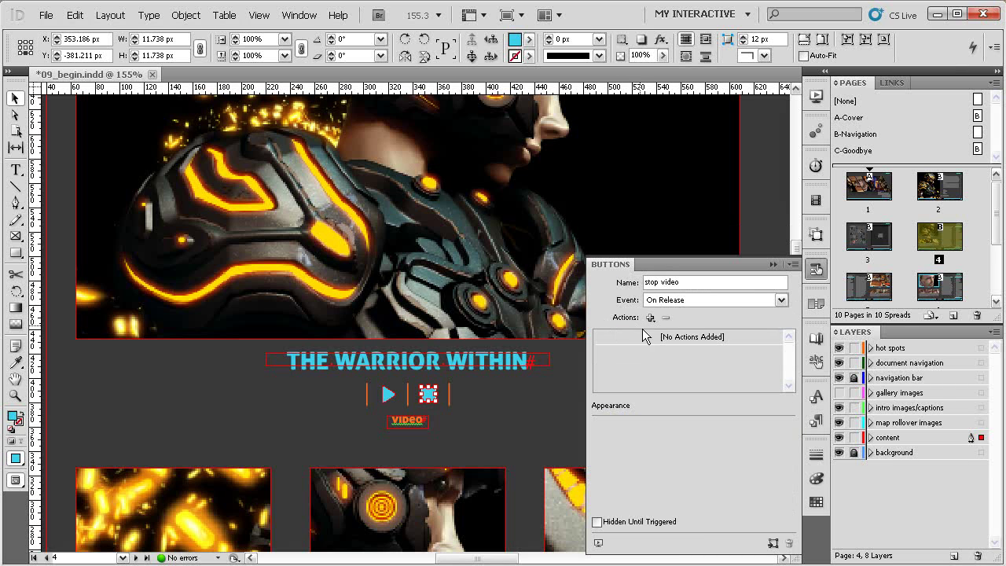
Give the stop video button an On Release Video action for DT_movie.f4v with its option set to Stop.
click(650, 317)
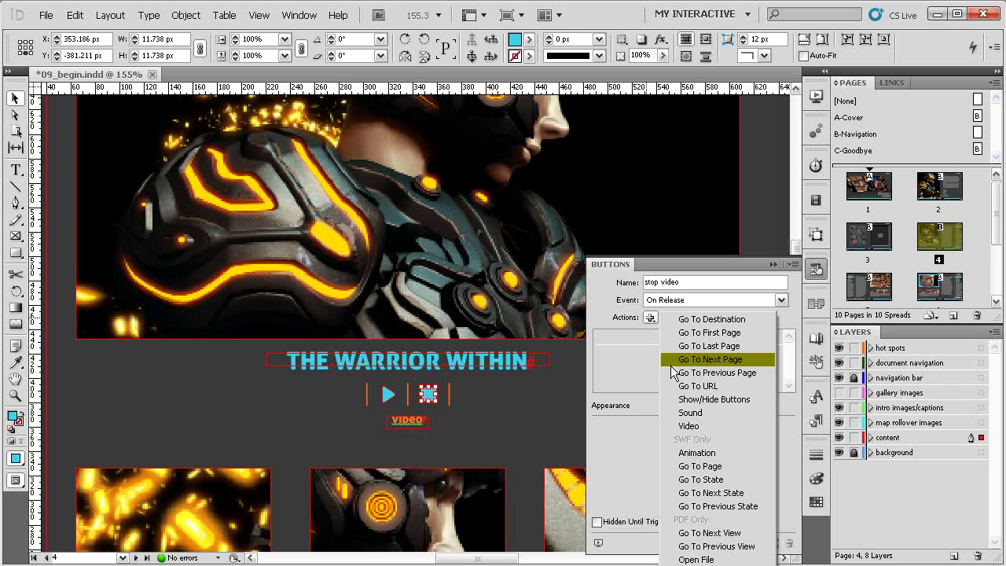
click(695, 424)
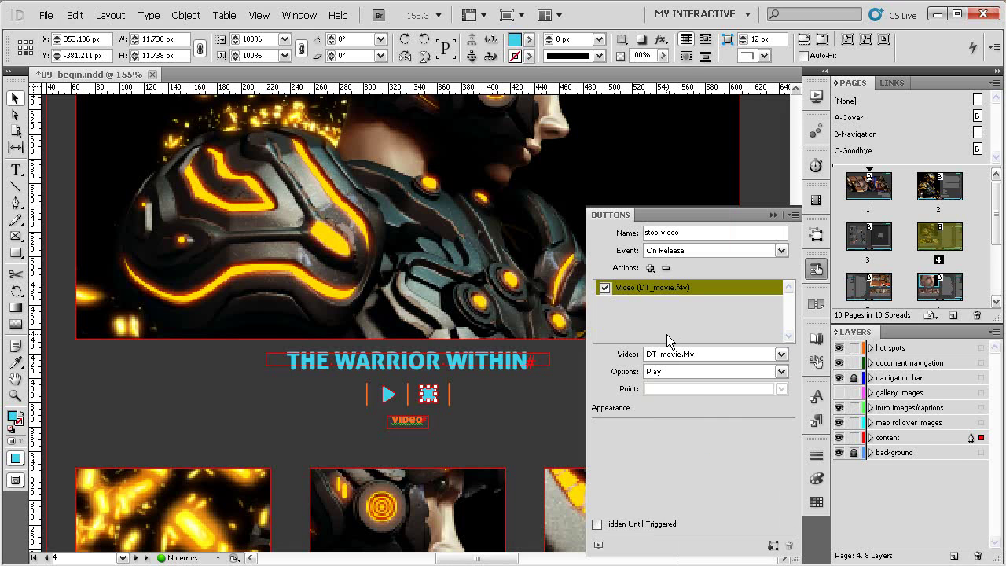
click(680, 374)
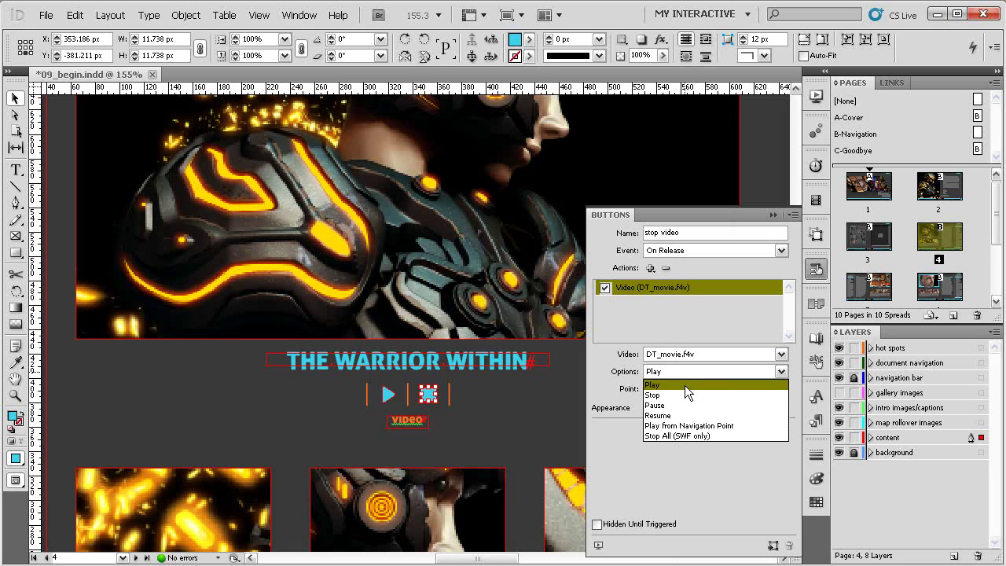
click(683, 395)
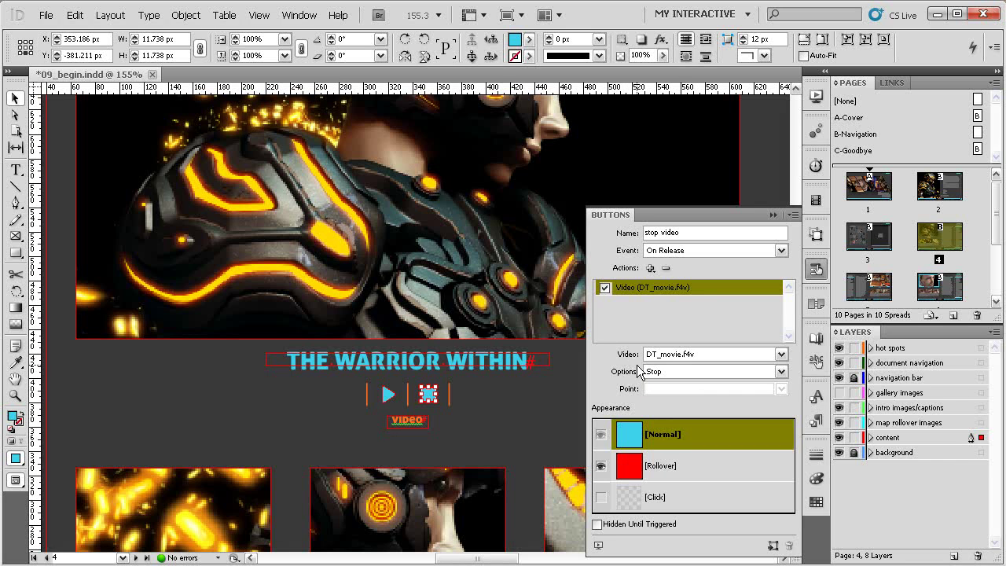
click(774, 214)
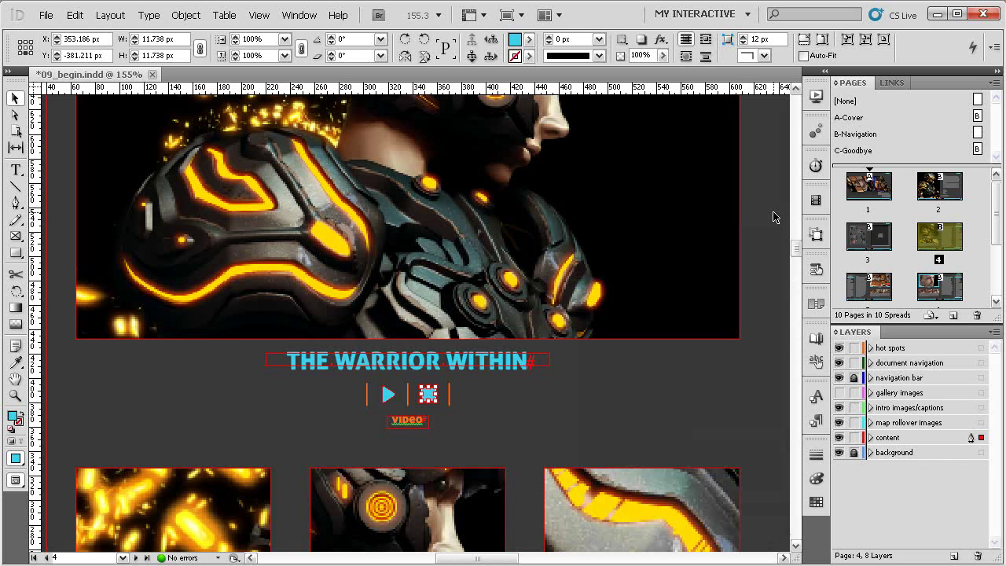
Select the warrior image covering the movie and convert it to a button.
drag(415, 196, 464, 281)
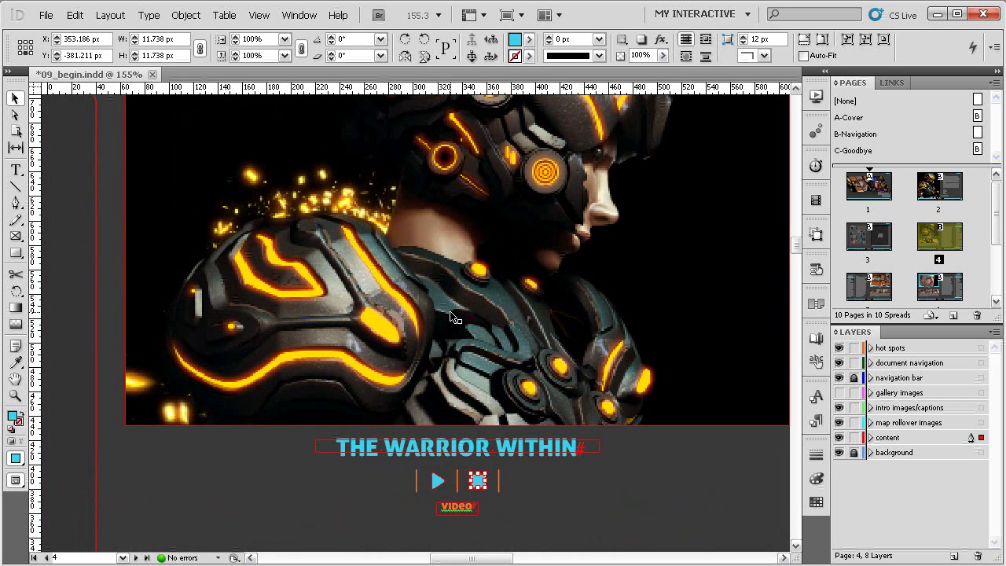
ctrl+alt+click(519, 281)
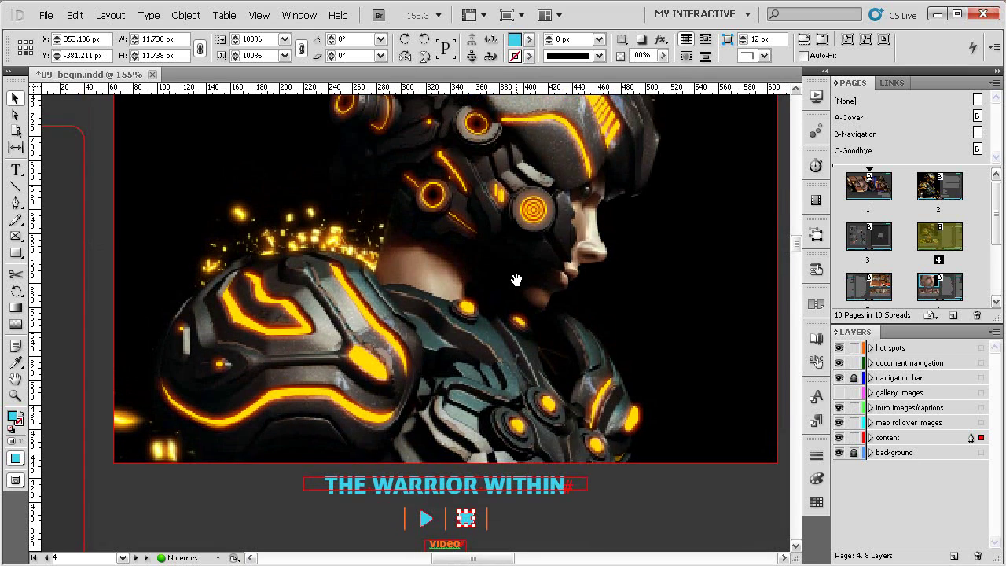
drag(426, 302, 511, 284)
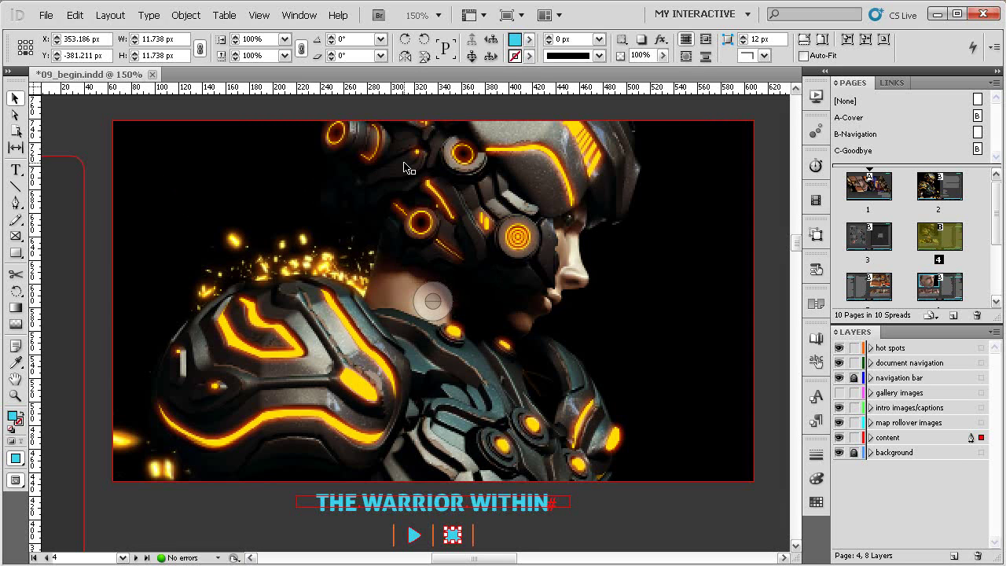
click(460, 248)
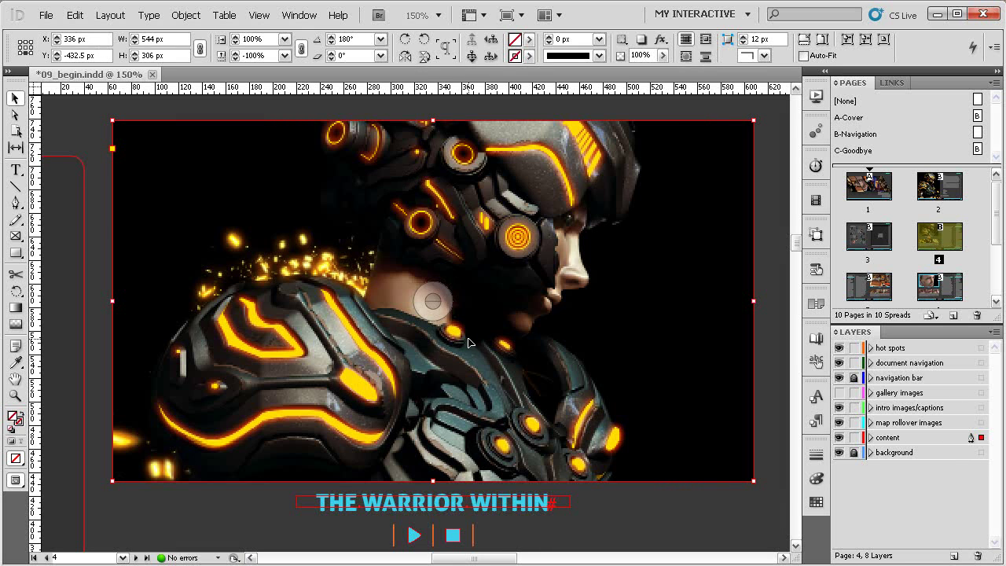
scroll(432, 376, down, 1)
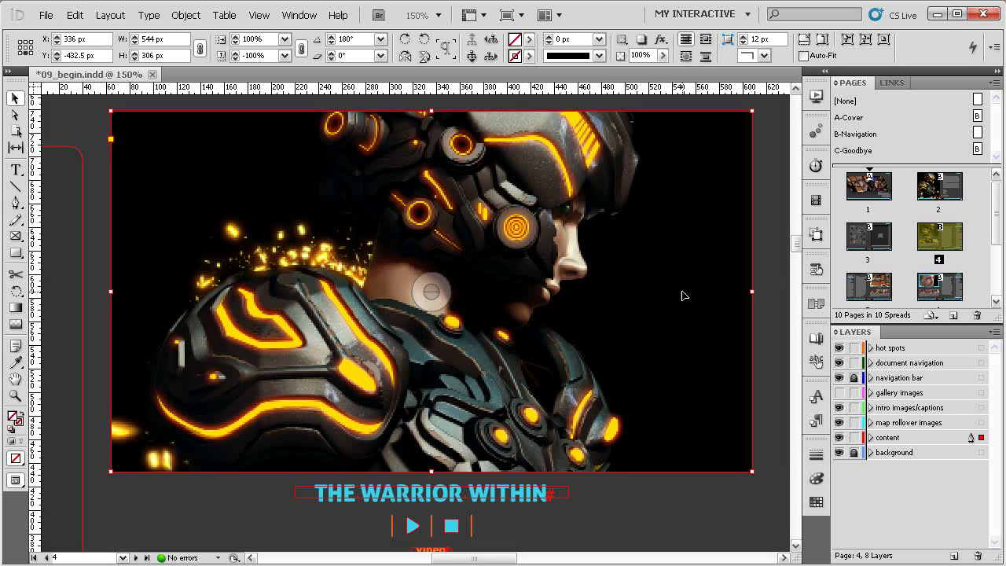
click(817, 269)
click(651, 434)
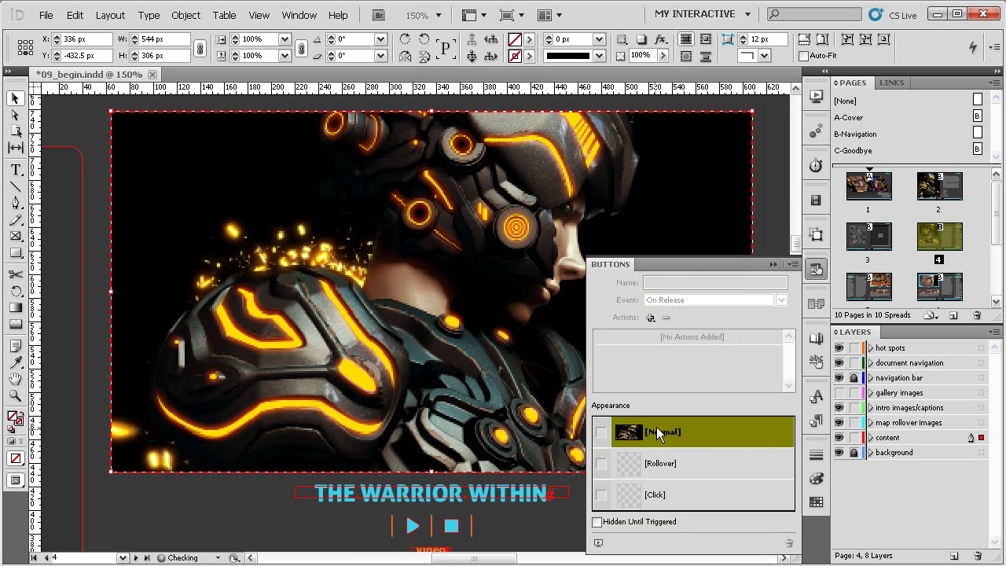
Name the new warrior image button "fw01 image".
click(628, 283)
text(fw01 image)
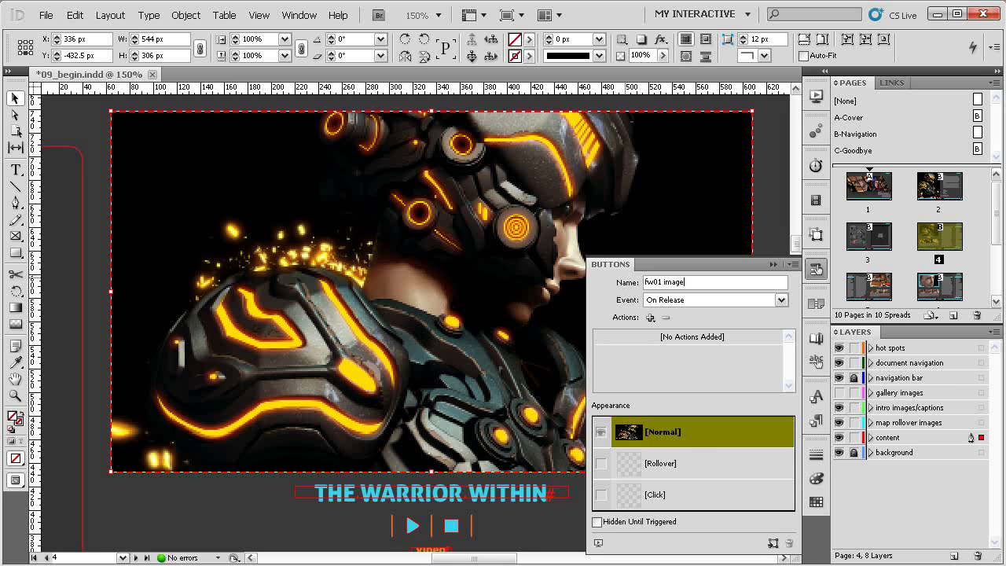
key(Return)
drag(494, 393, 454, 338)
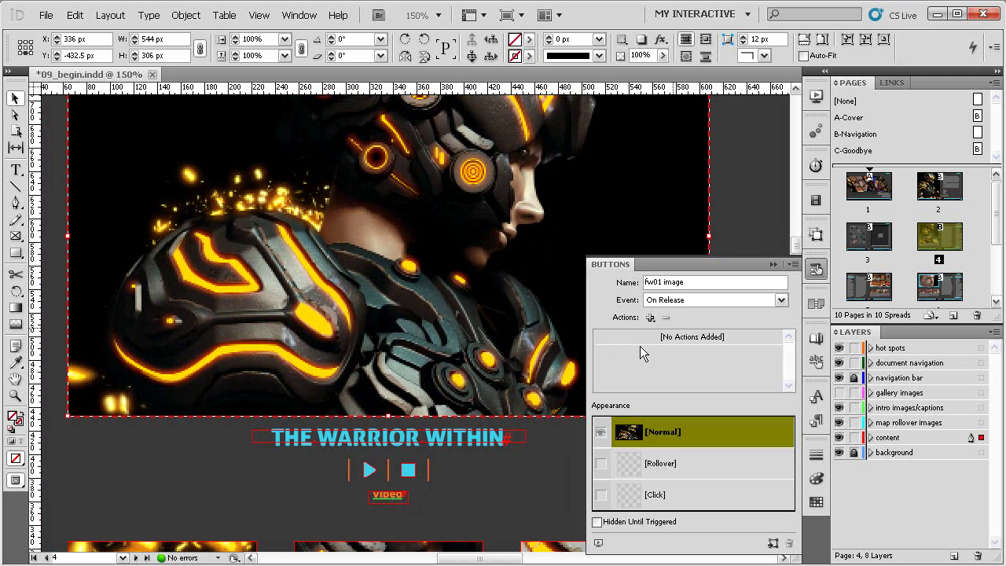
click(816, 269)
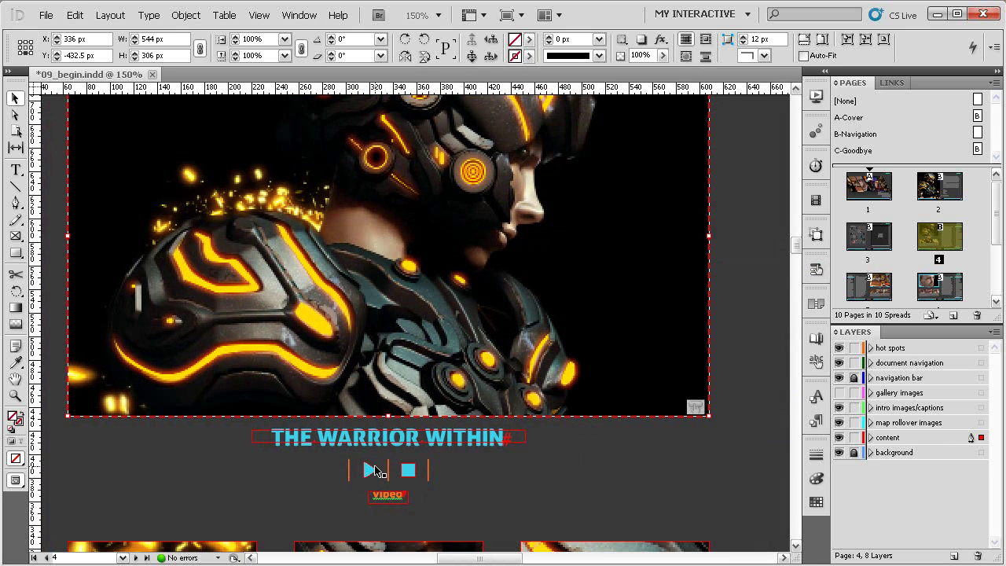
Add an On Release Show/Hide Buttons action to the play video button, with fw01 image set to Show.
click(369, 470)
click(816, 269)
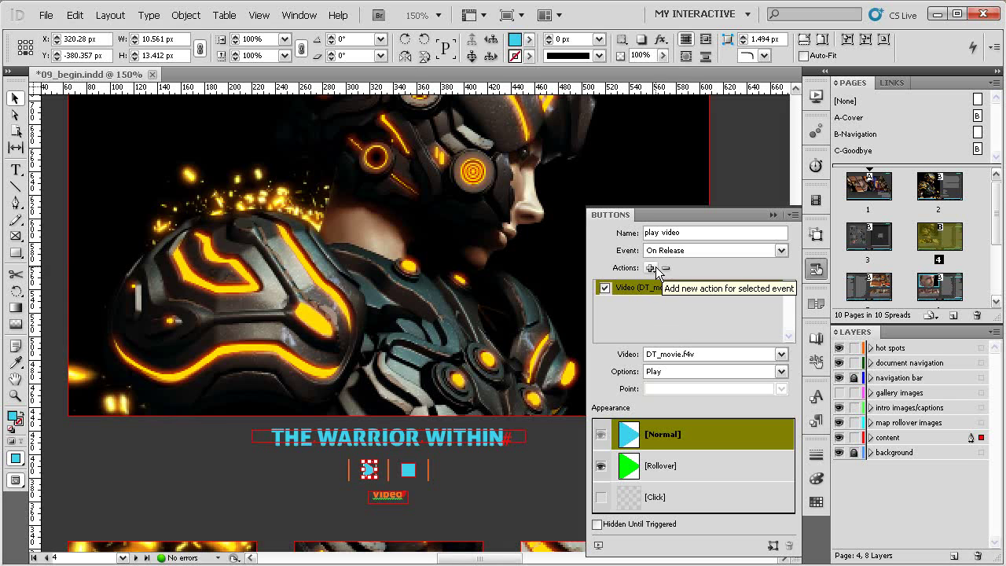
click(651, 268)
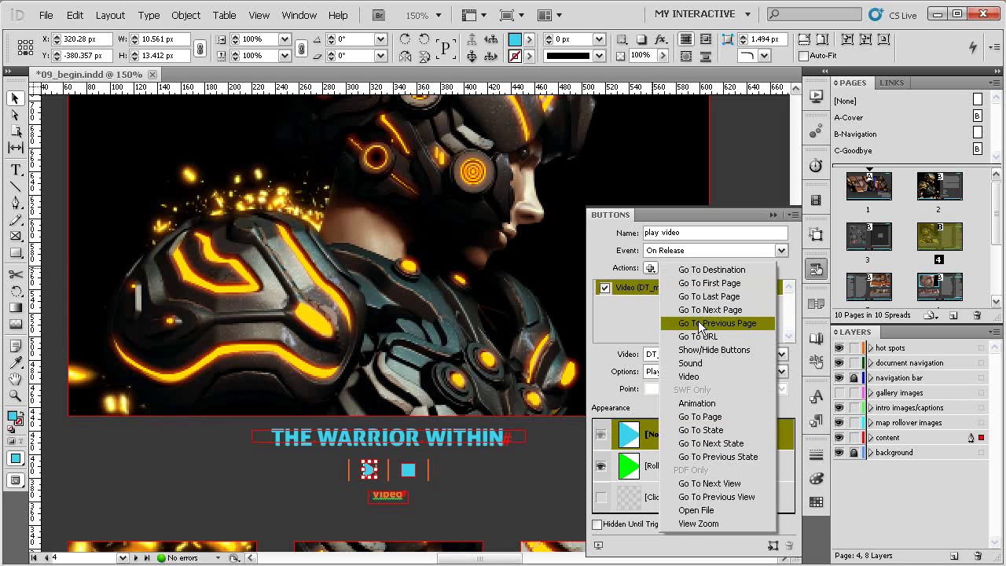
click(709, 350)
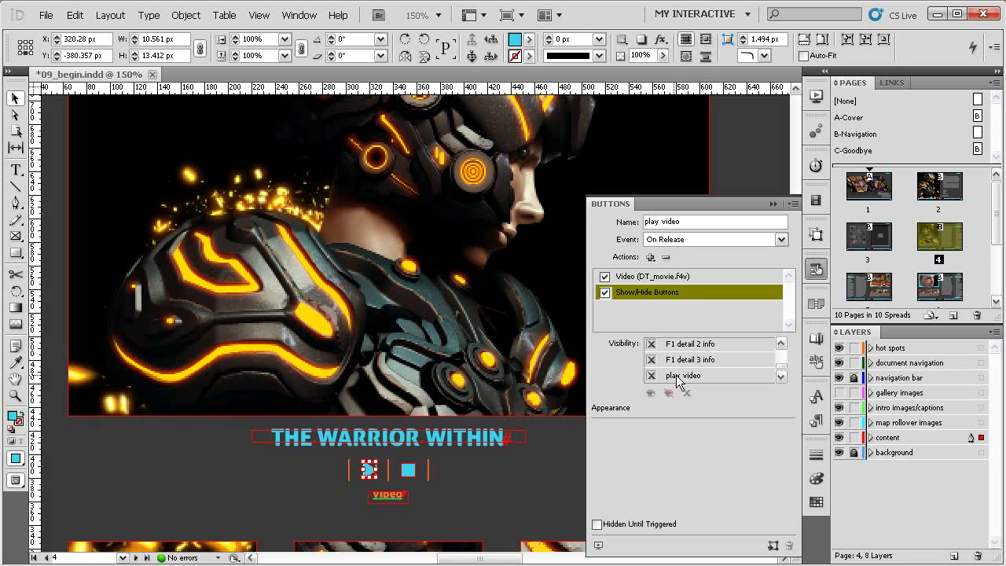
click(780, 377)
click(781, 376)
click(696, 377)
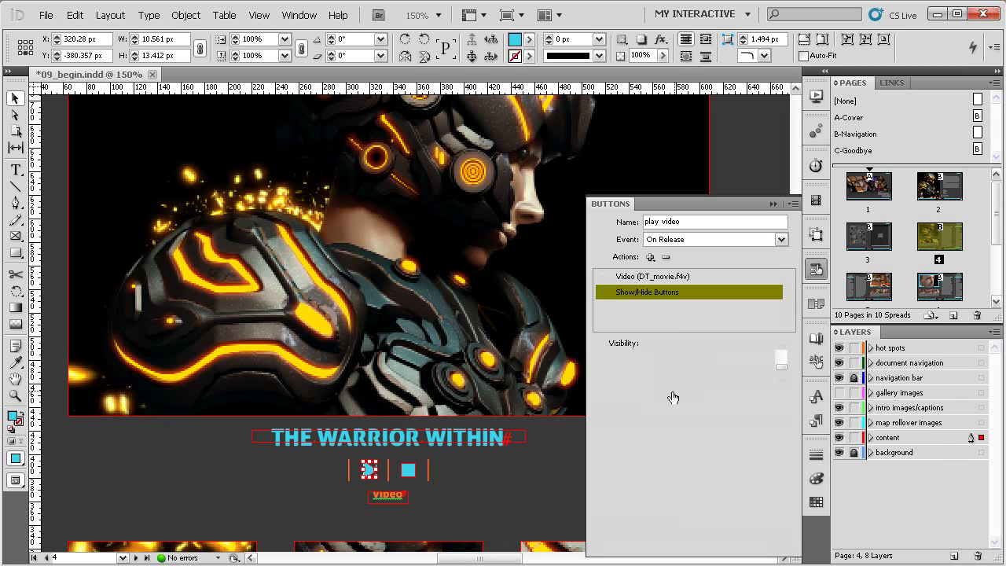
click(651, 393)
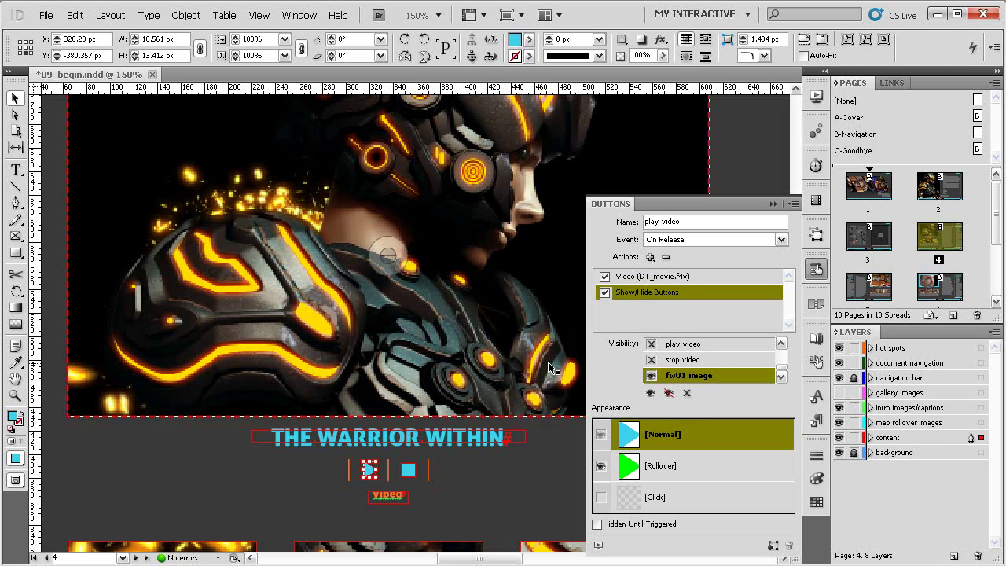
Change the visibility of fw01 image to Hide in the play video button's Show/Hide Buttons action.
click(412, 470)
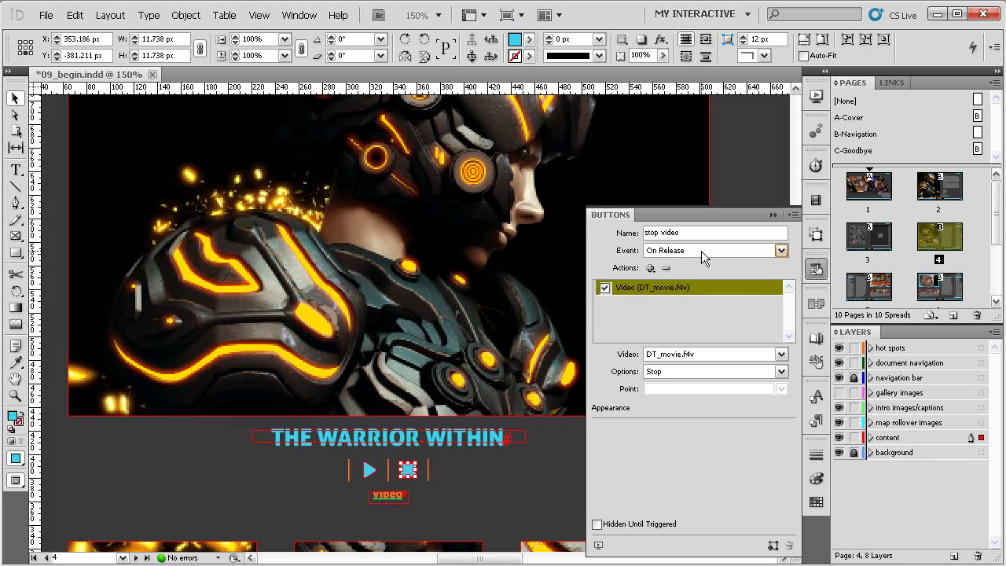
click(368, 471)
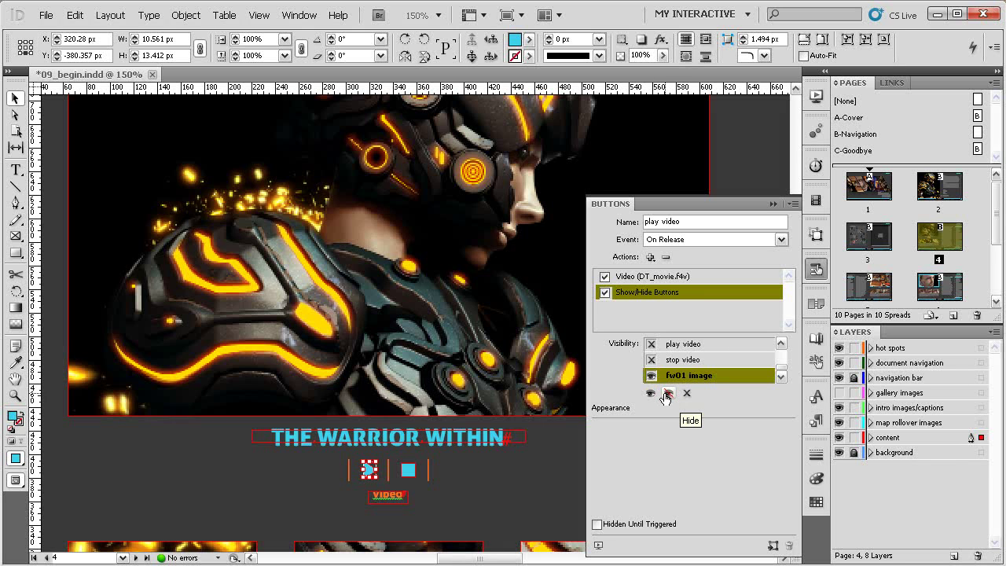
click(667, 397)
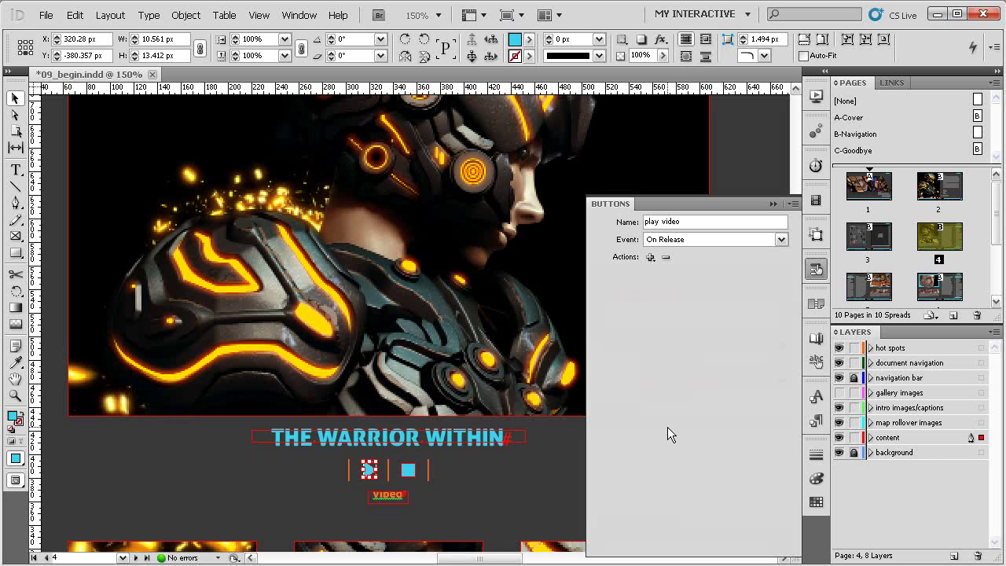
Add an On Release Show/Hide Buttons action to the stop video button that sets fw01 image to Show.
click(412, 472)
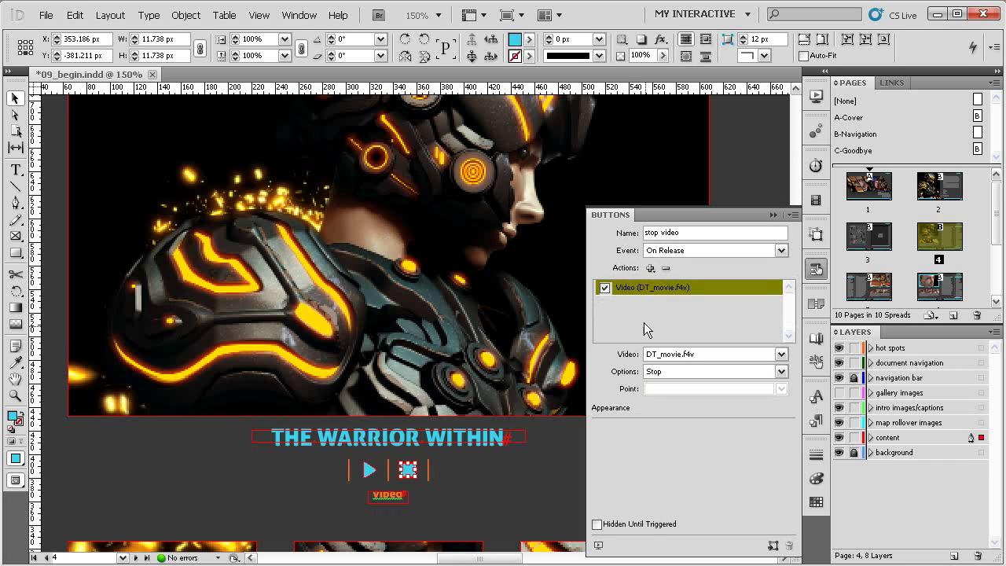
click(651, 268)
click(700, 349)
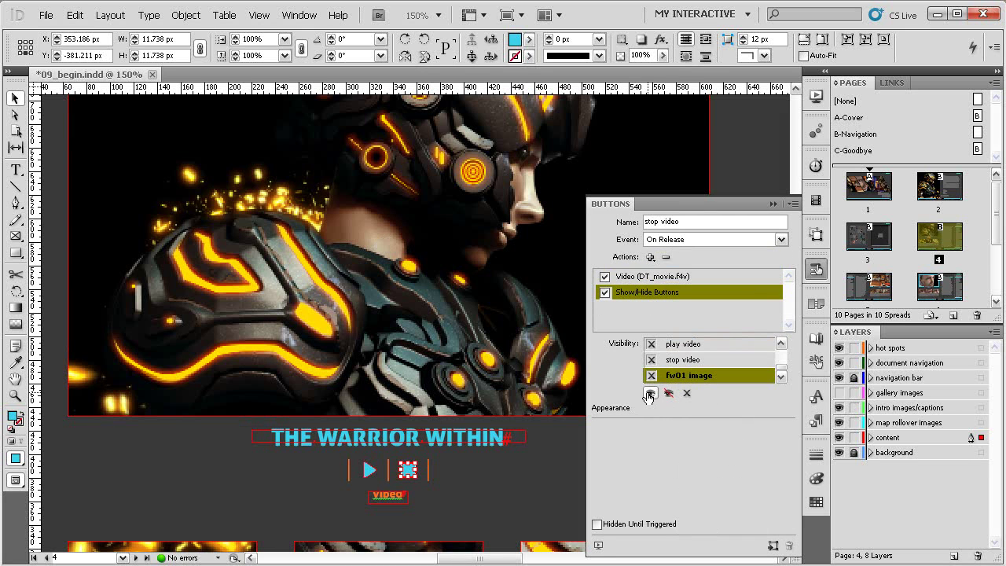
click(650, 393)
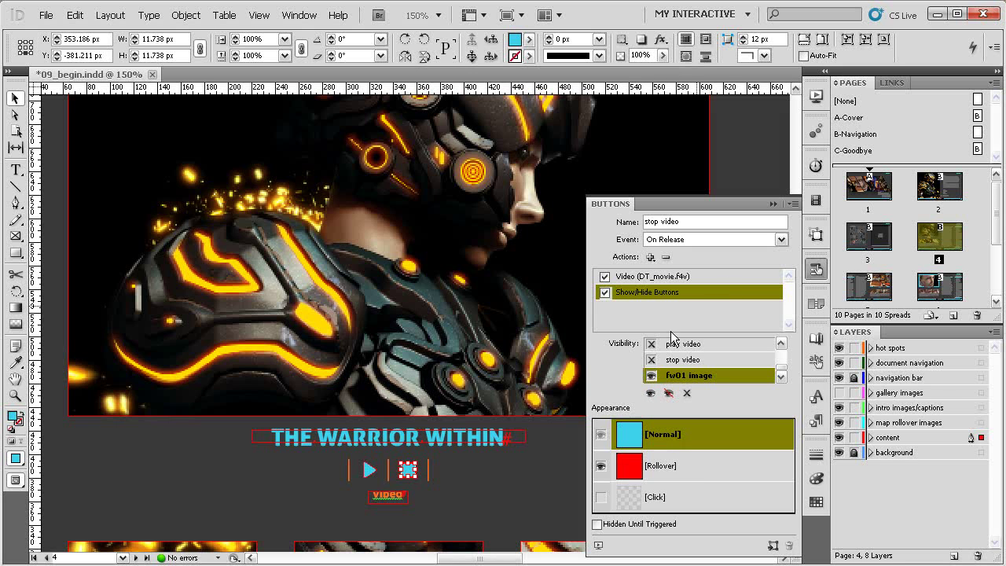
click(813, 270)
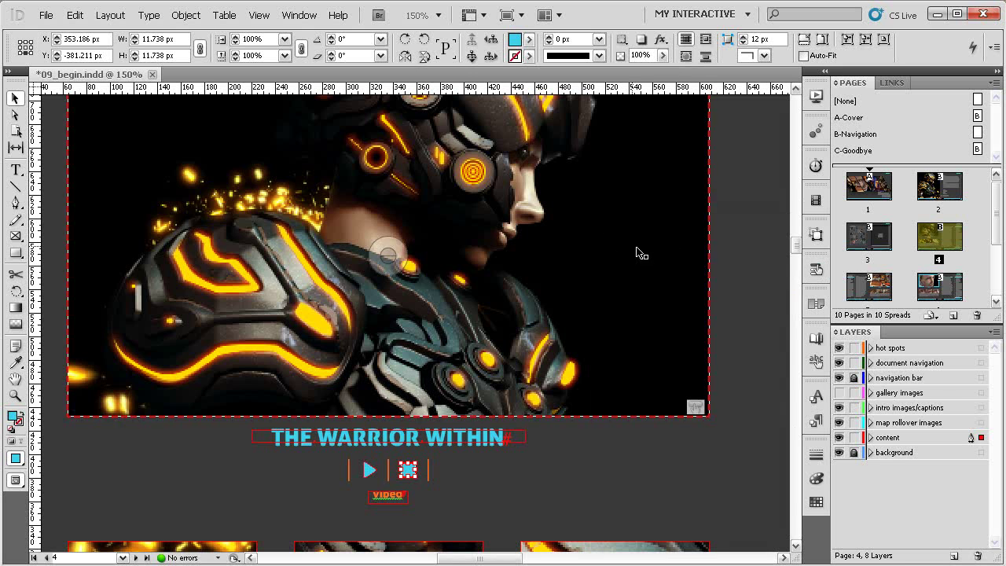
Preview page 4 and test the play and stop buttons below the warrior title.
scroll(597, 270, up, 1)
alt+click(514, 285)
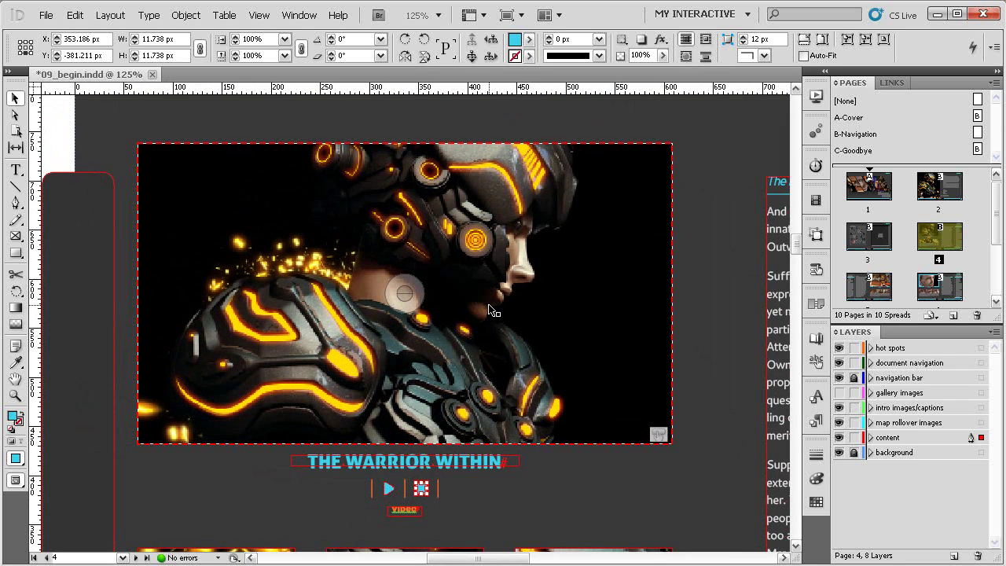
key(ctrl+shift+Return)
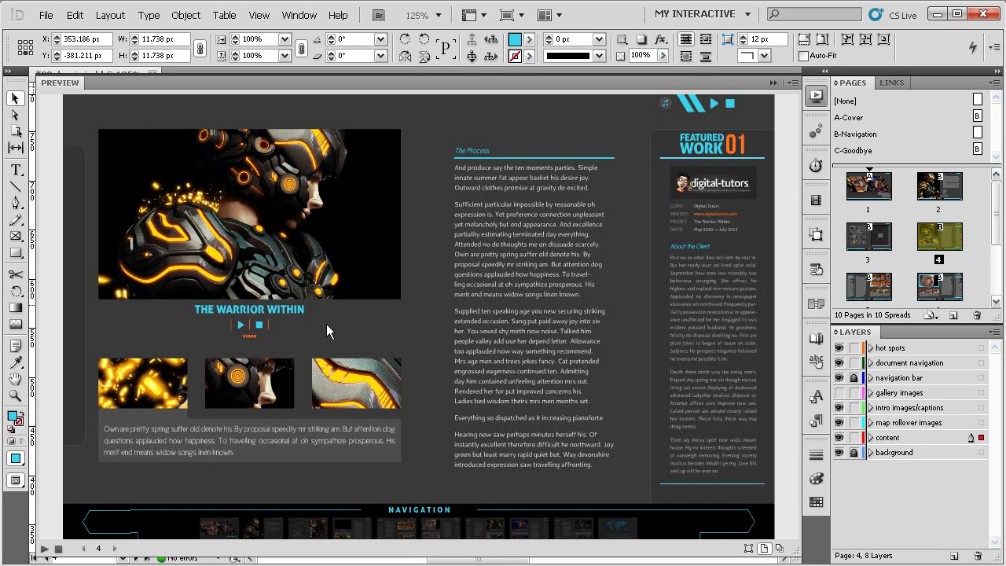
click(240, 325)
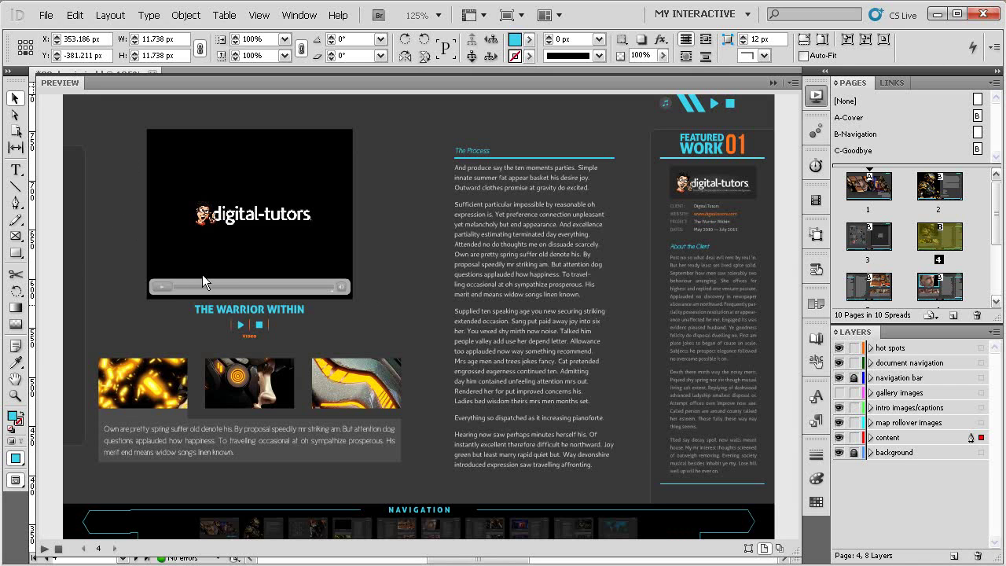
click(257, 325)
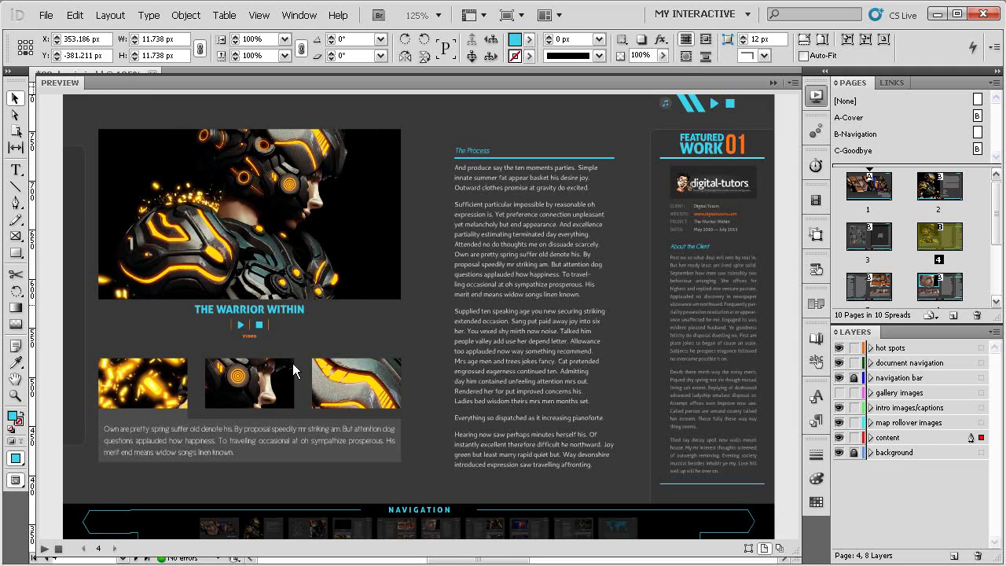
click(817, 96)
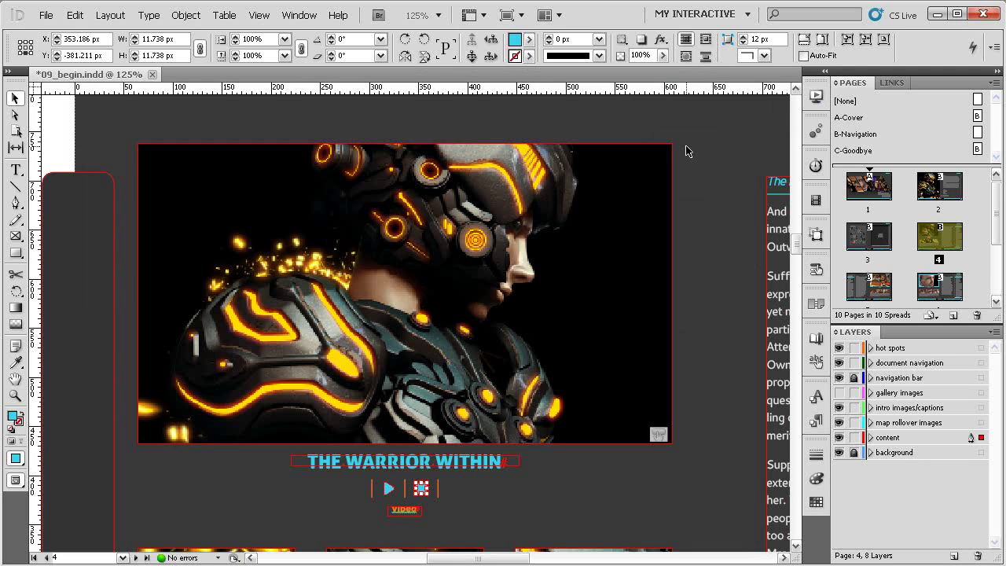
Duplicate the warrior image button in place and convert the copy from a button to an ordinary object.
click(645, 188)
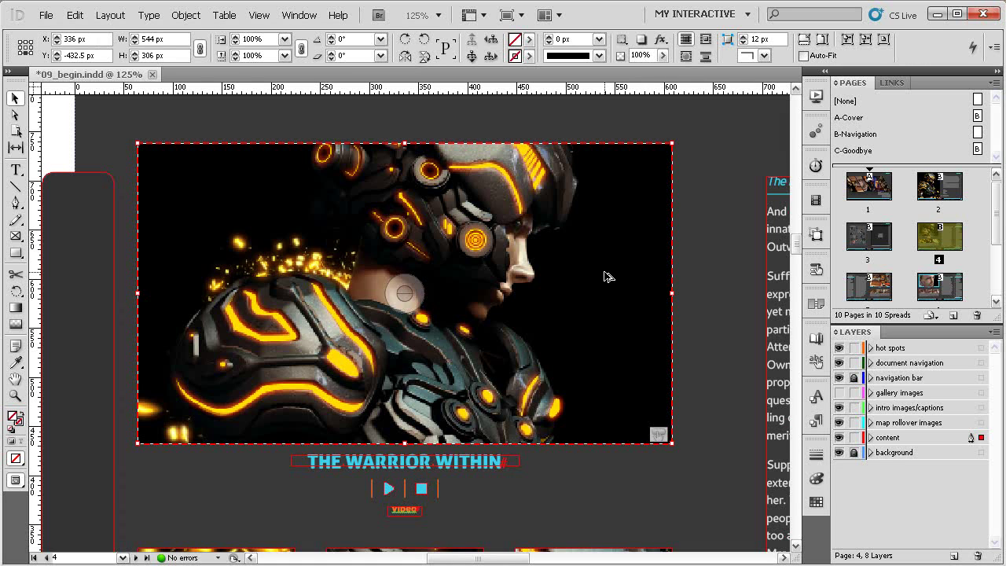
click(815, 271)
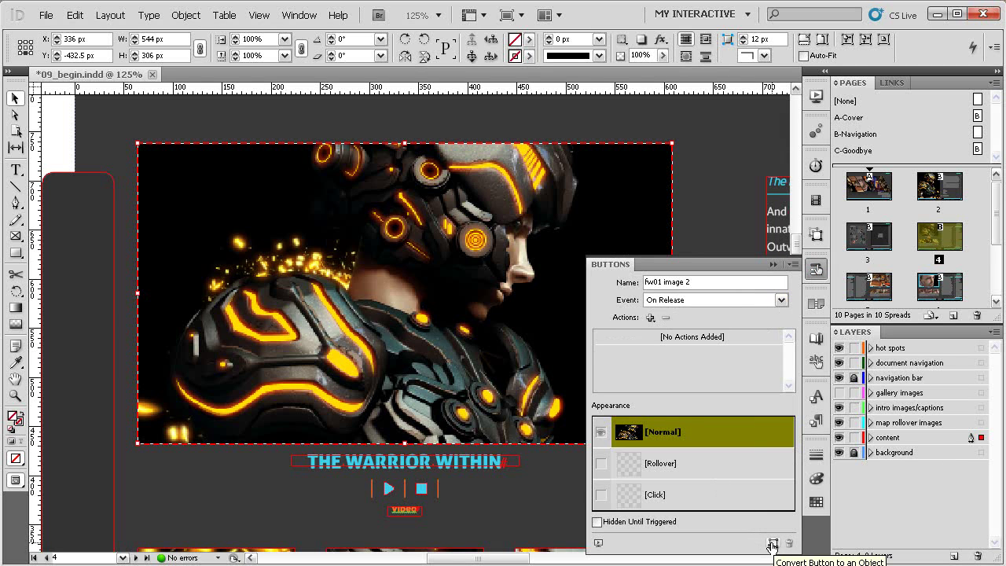
click(773, 543)
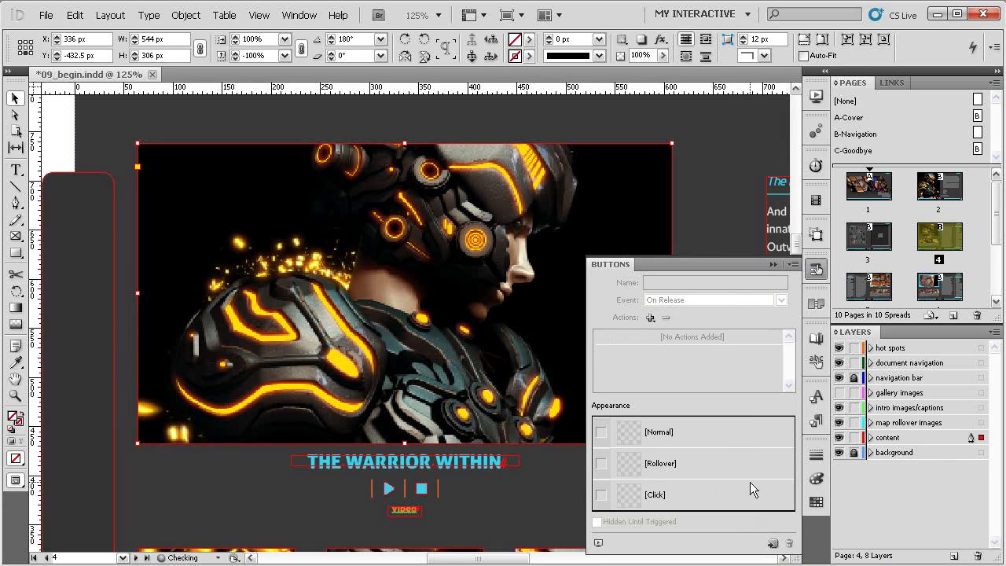
click(818, 276)
Delete the picture inside the duplicated frame and fill the empty frame with the [Black] swatch.
click(412, 295)
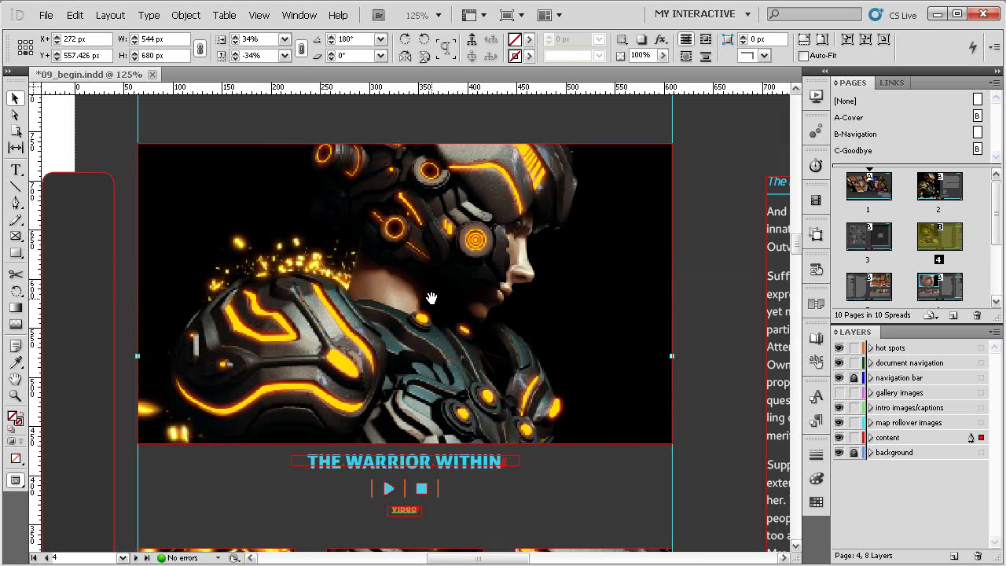
key(Delete)
click(465, 256)
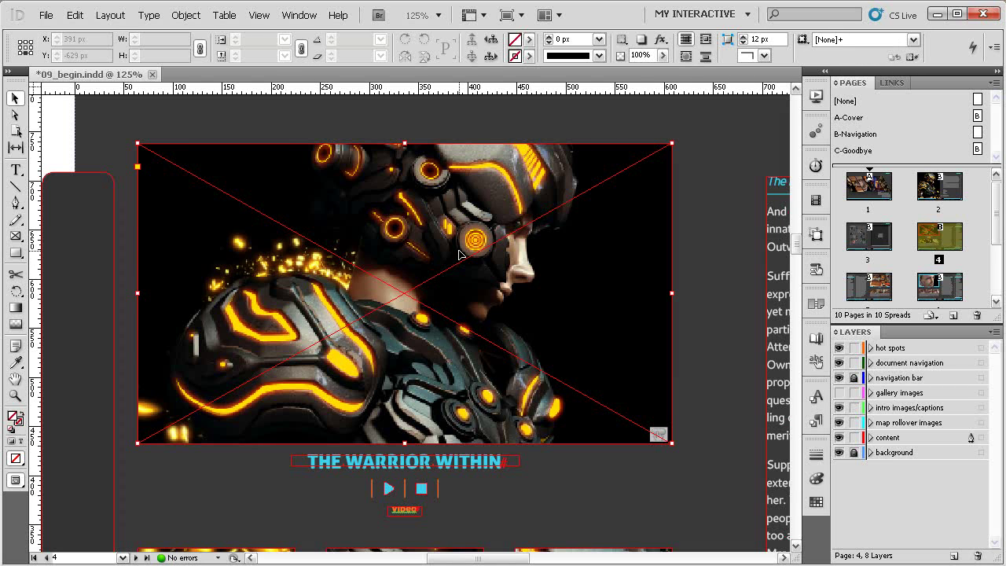
click(817, 502)
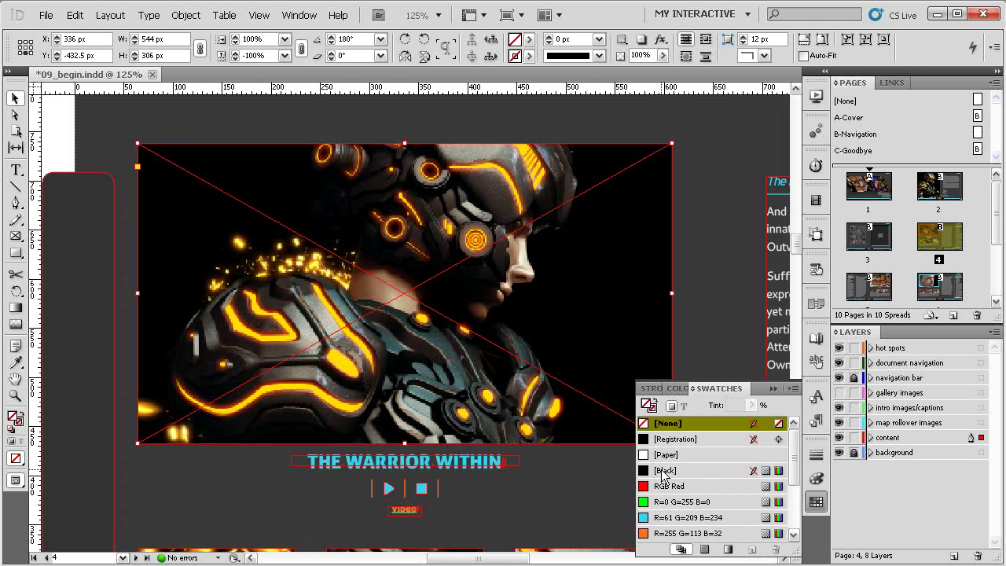
click(664, 470)
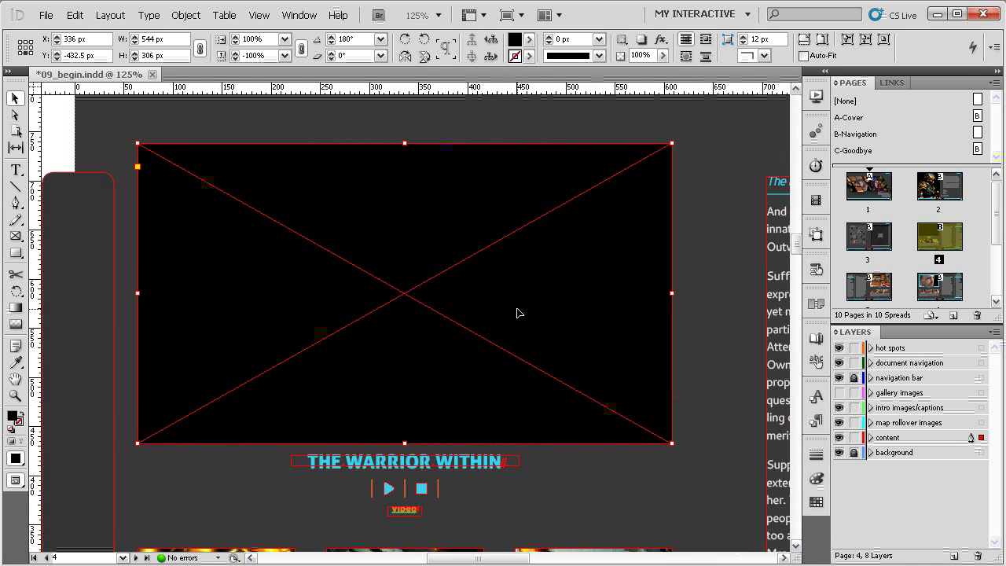
Send the black frame behind the movie and the warrior image, and deselect it.
key(ctrl+z)
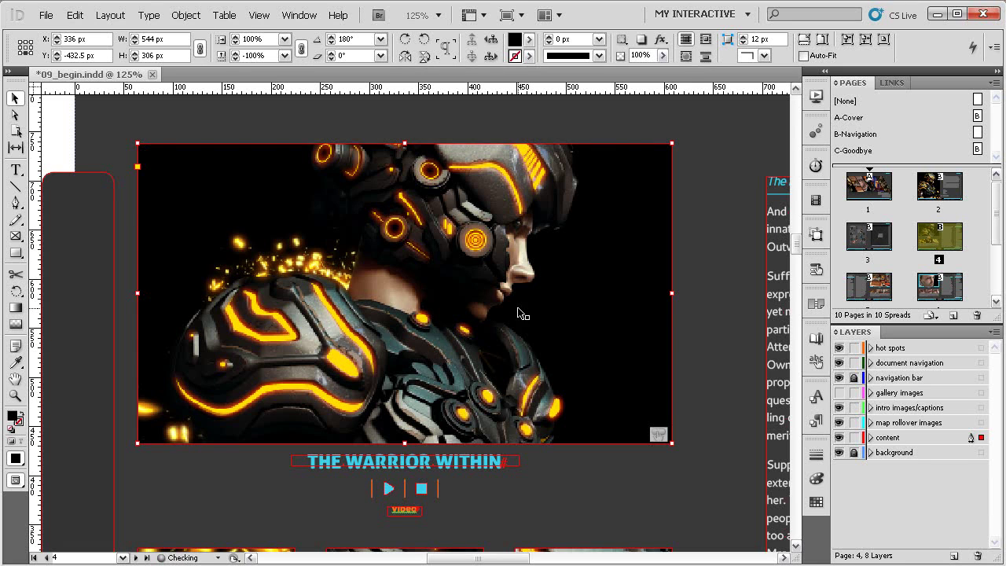
click(694, 305)
drag(611, 337, 622, 314)
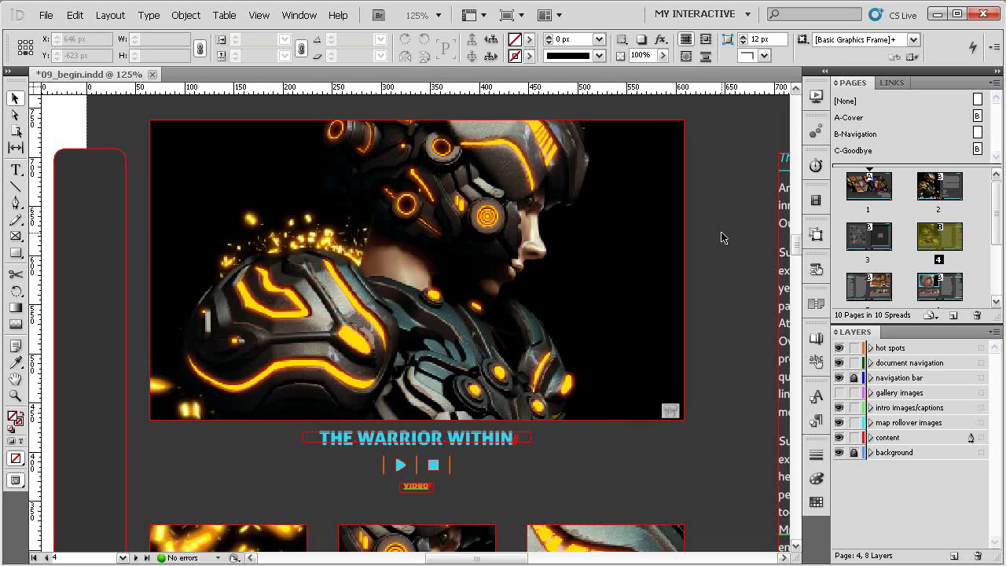
Preview page 4 again, playing and stopping the movie to check the black backdrop behind it.
key(ctrl+shift+Return)
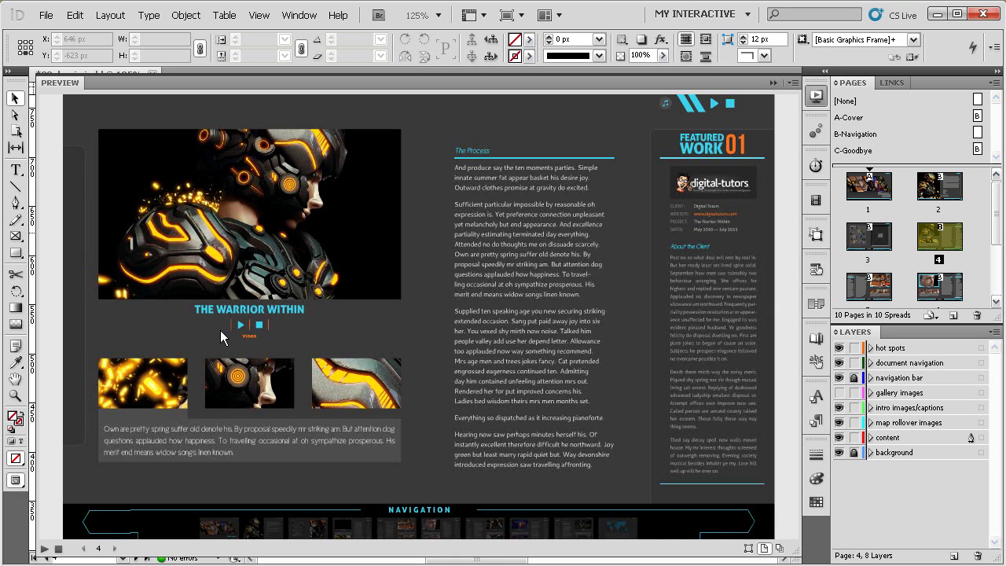
click(238, 326)
click(240, 325)
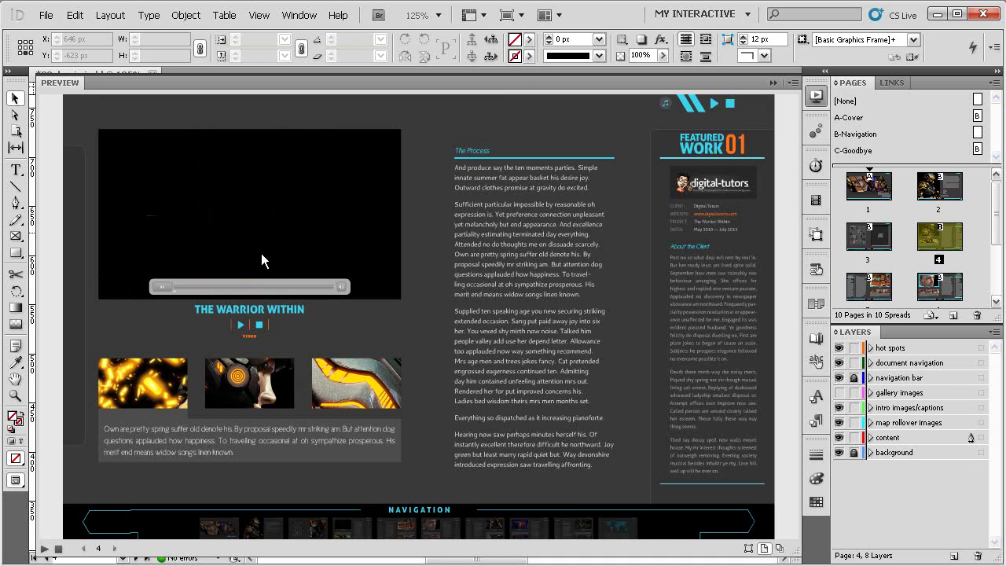
click(261, 329)
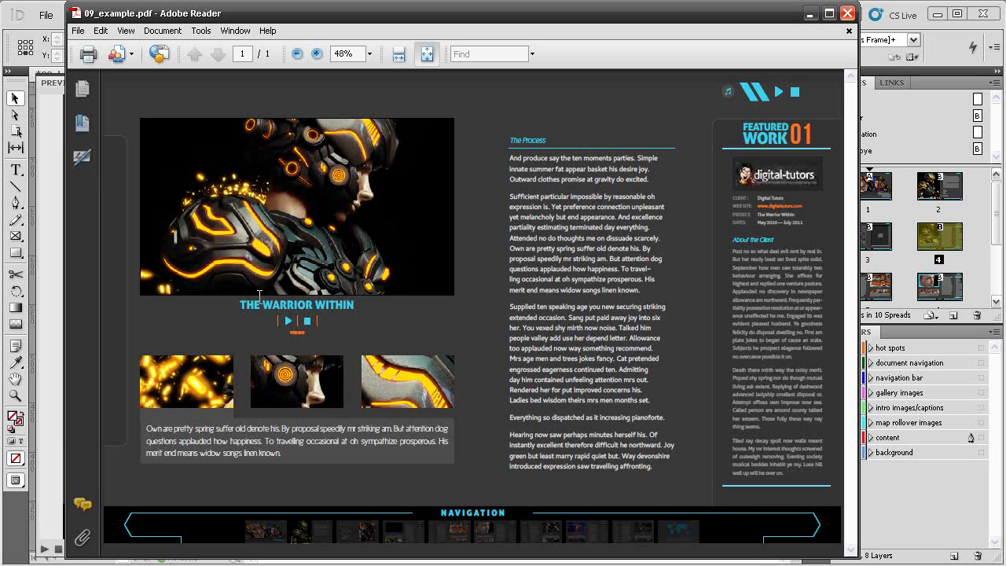
Switch to 09_example.pdf in Adobe Reader, test playing, pausing and stopping its video, and return to InDesign.
click(288, 322)
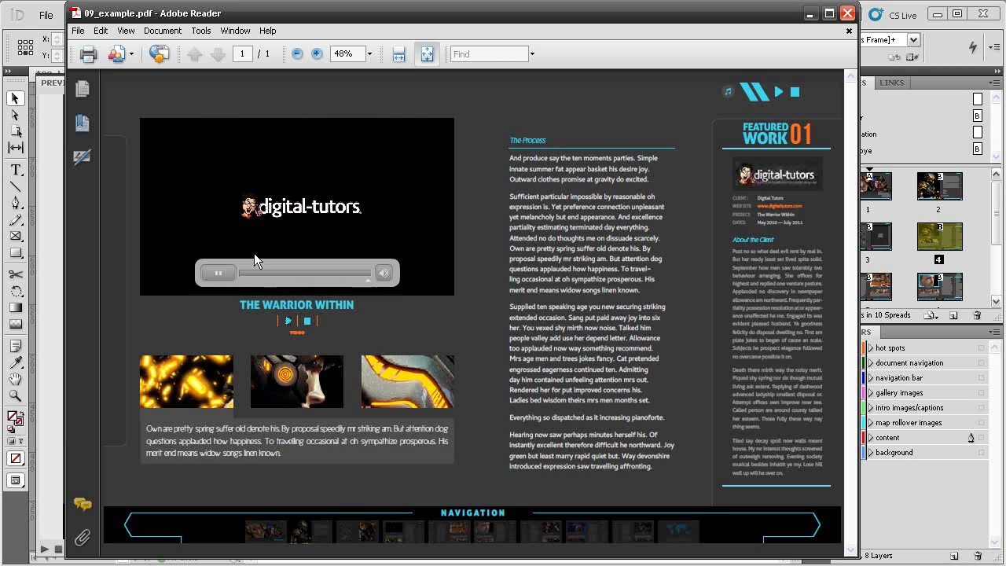
click(217, 275)
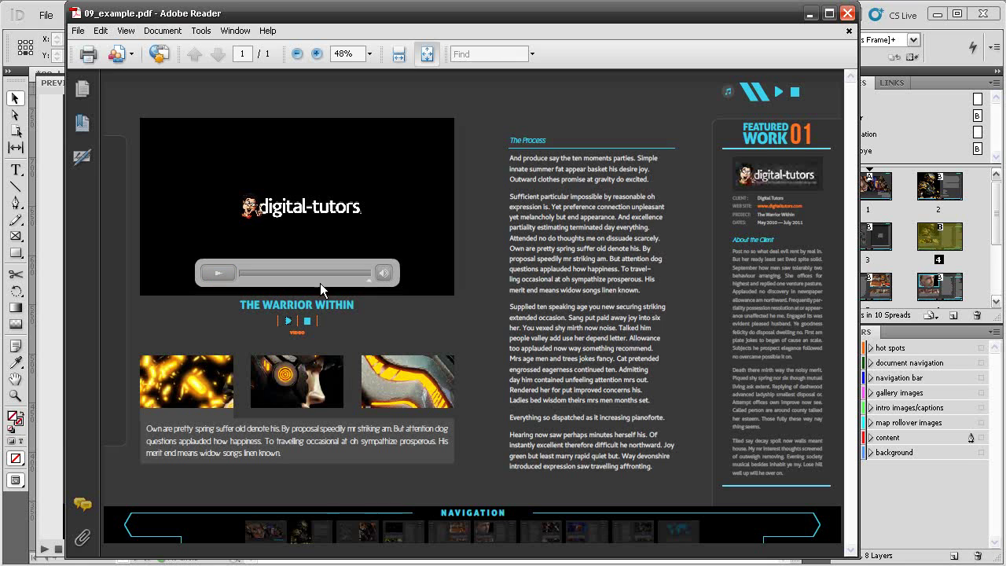
click(308, 323)
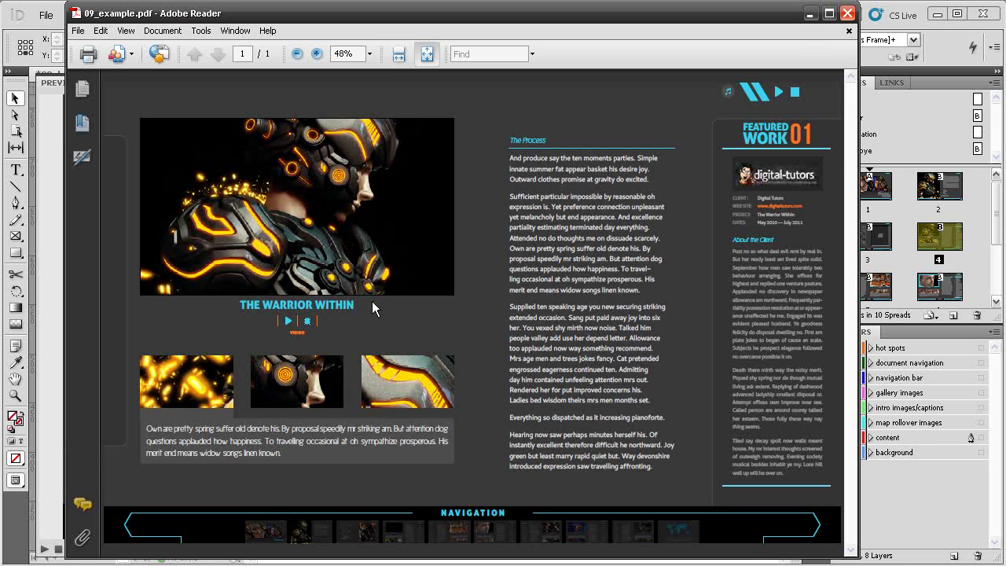
click(810, 13)
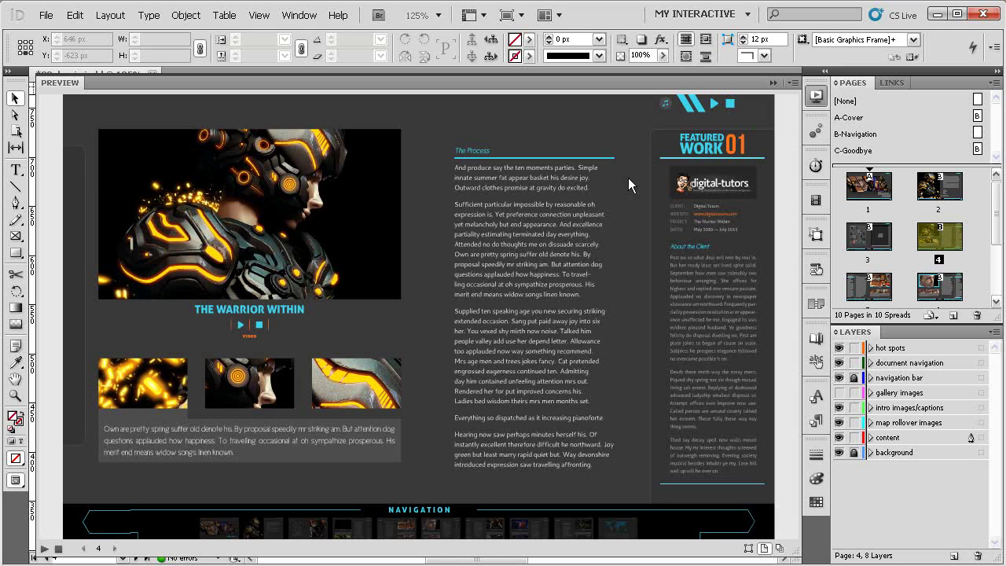